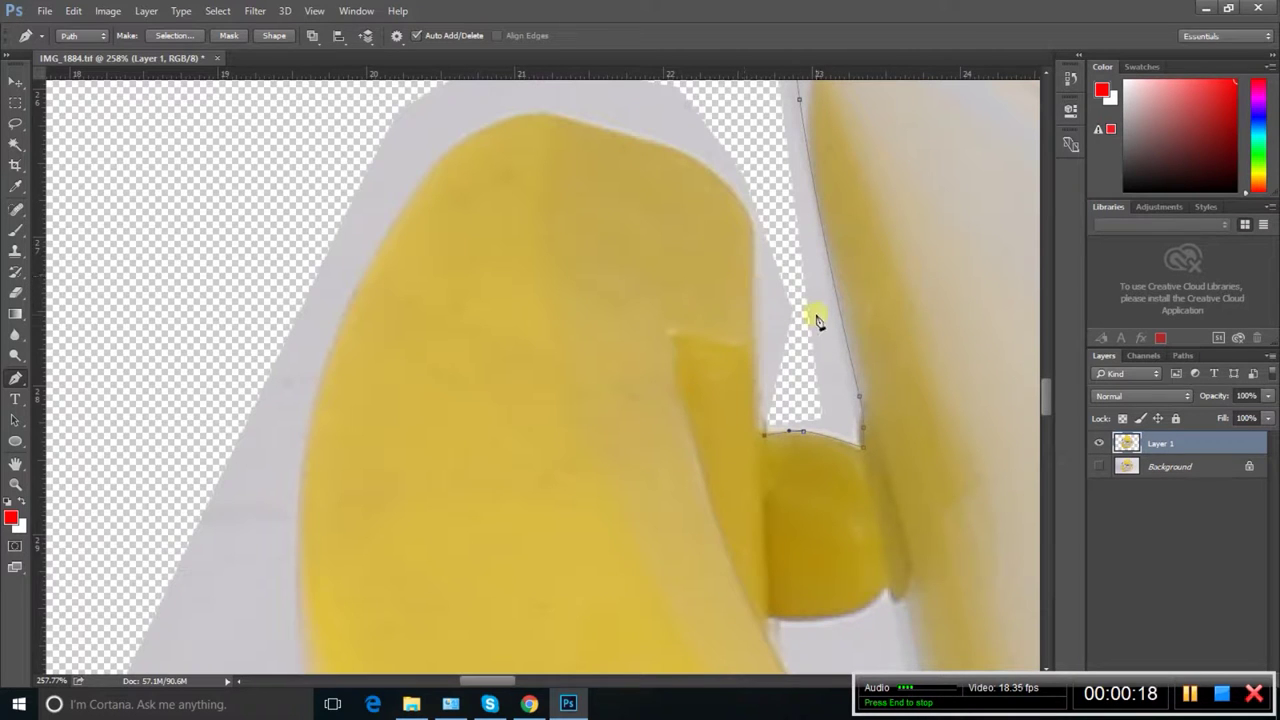
- Zoom in and out around the narrow notch beside the cooker's handle
scroll(795, 330, up, 3)
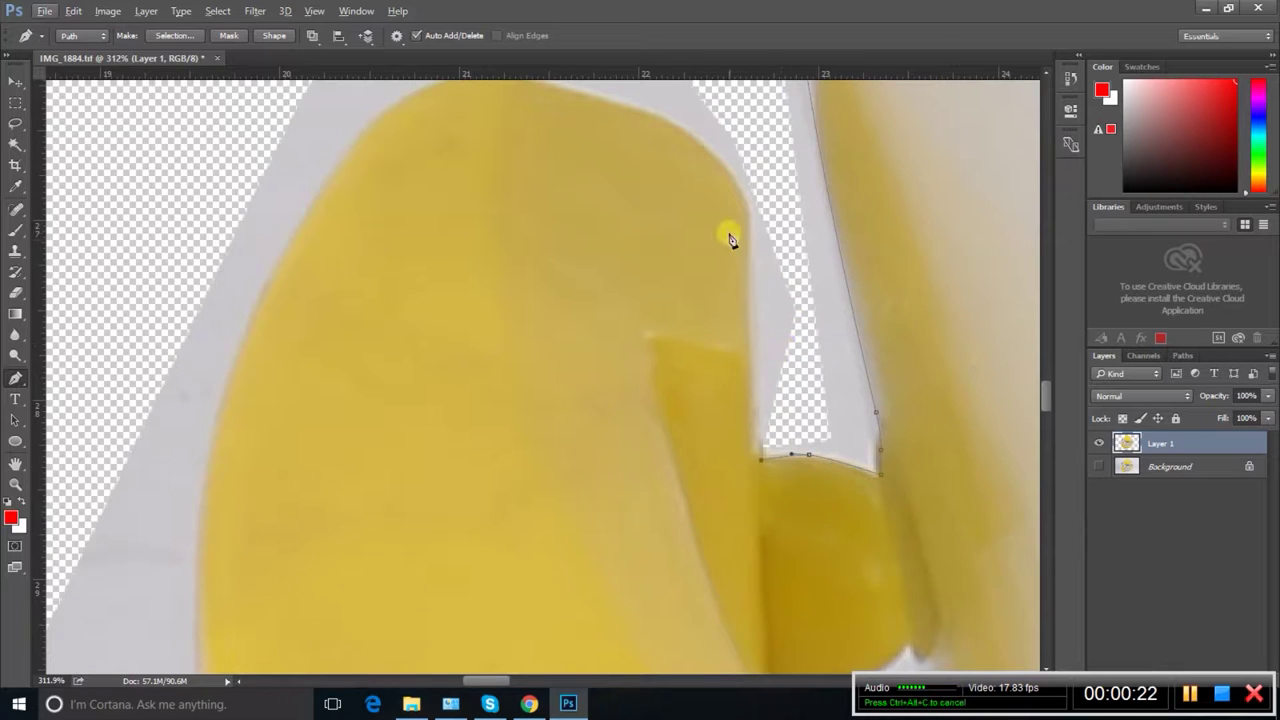
scroll(739, 312, down, 1)
scroll(739, 305, up, 1)
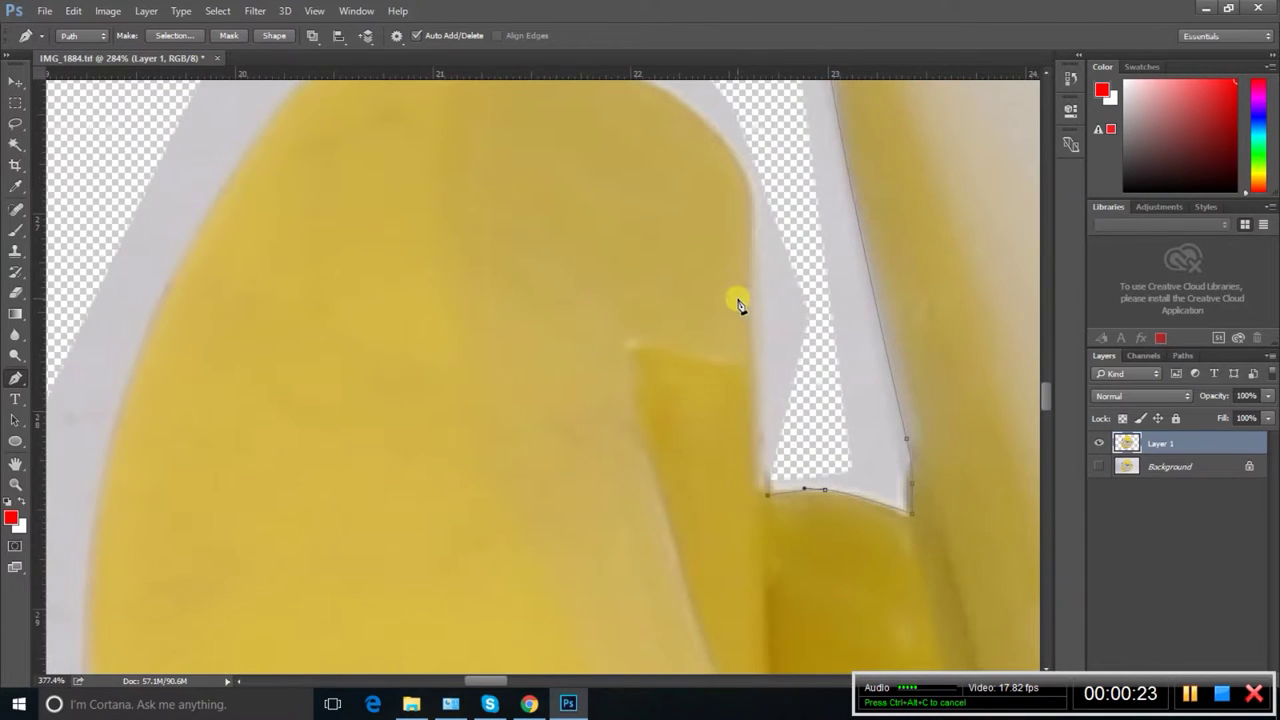
scroll(757, 296, down, 1)
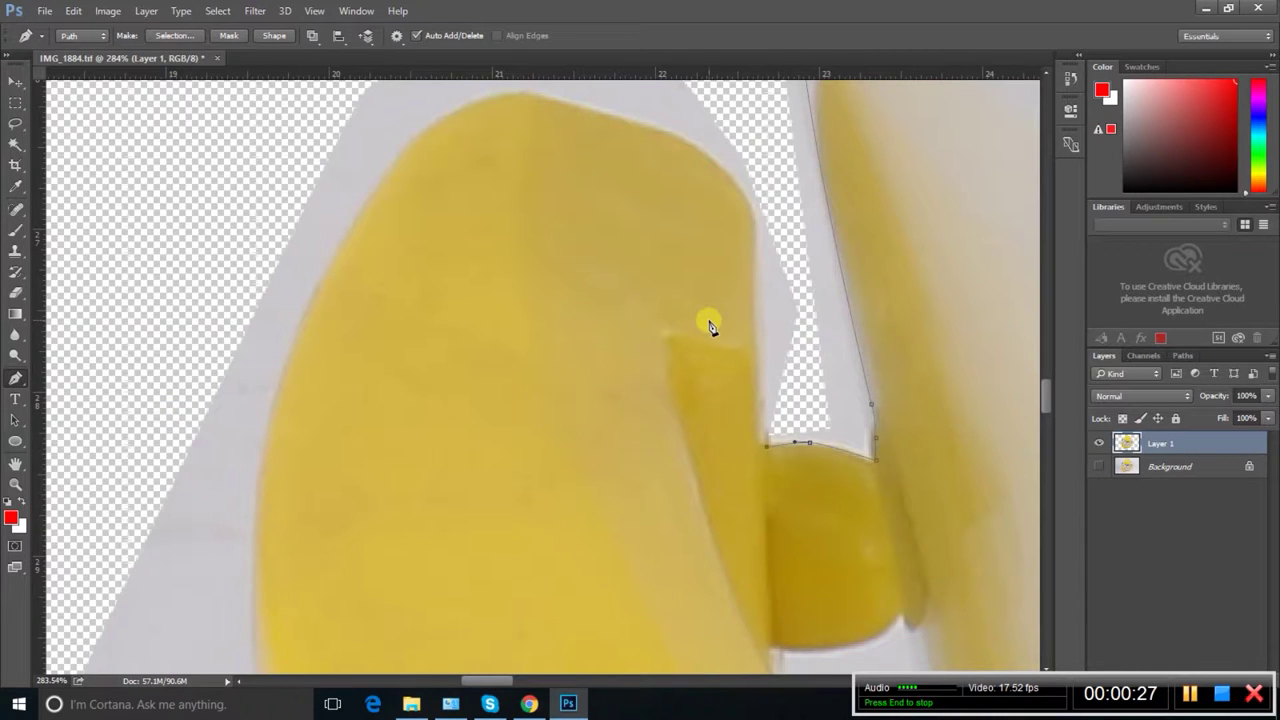
scroll(789, 271, down, 2)
- Add a curved anchor up the notch's edge, then pan back to the path
scroll(789, 271, up, 2)
mouse_move(754, 289)
mouse_down()
mouse_move(764, 243)
mouse_move(734, 314)
mouse_up()
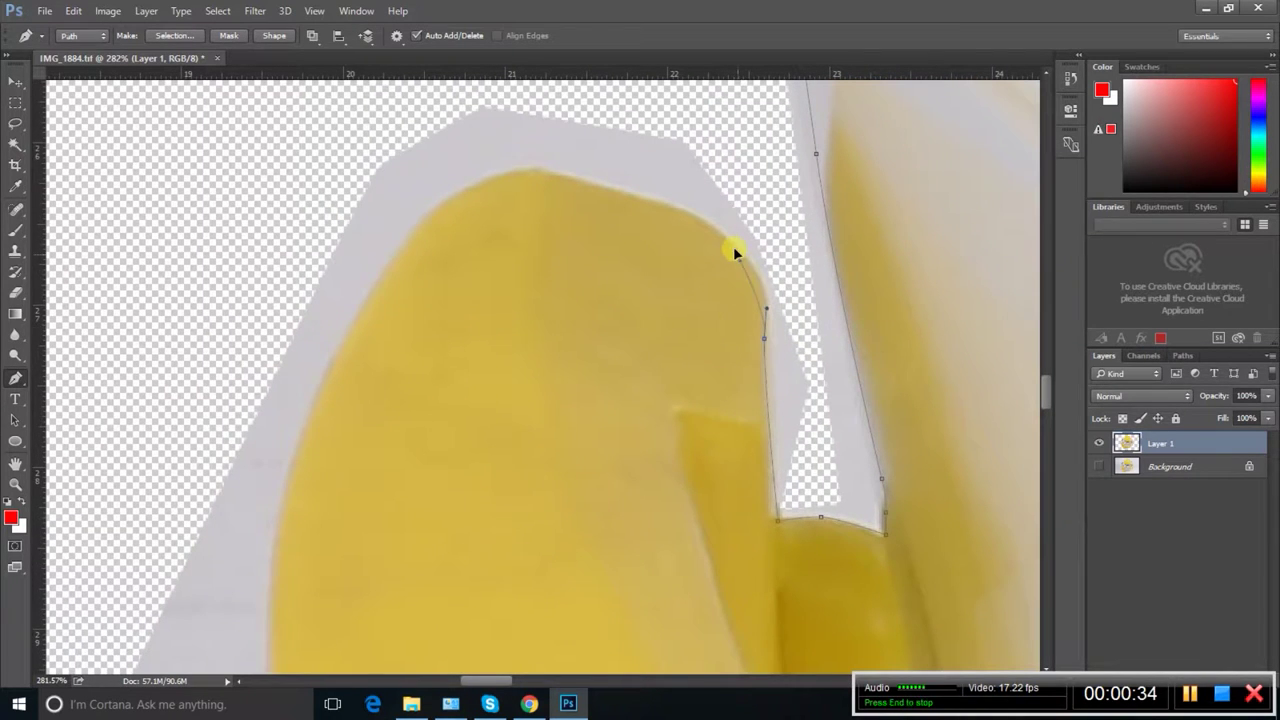
scroll(699, 225, up, 4)
scroll(697, 230, up, 1)
scroll(697, 230, down, 2)
scroll(700, 228, down, 1)
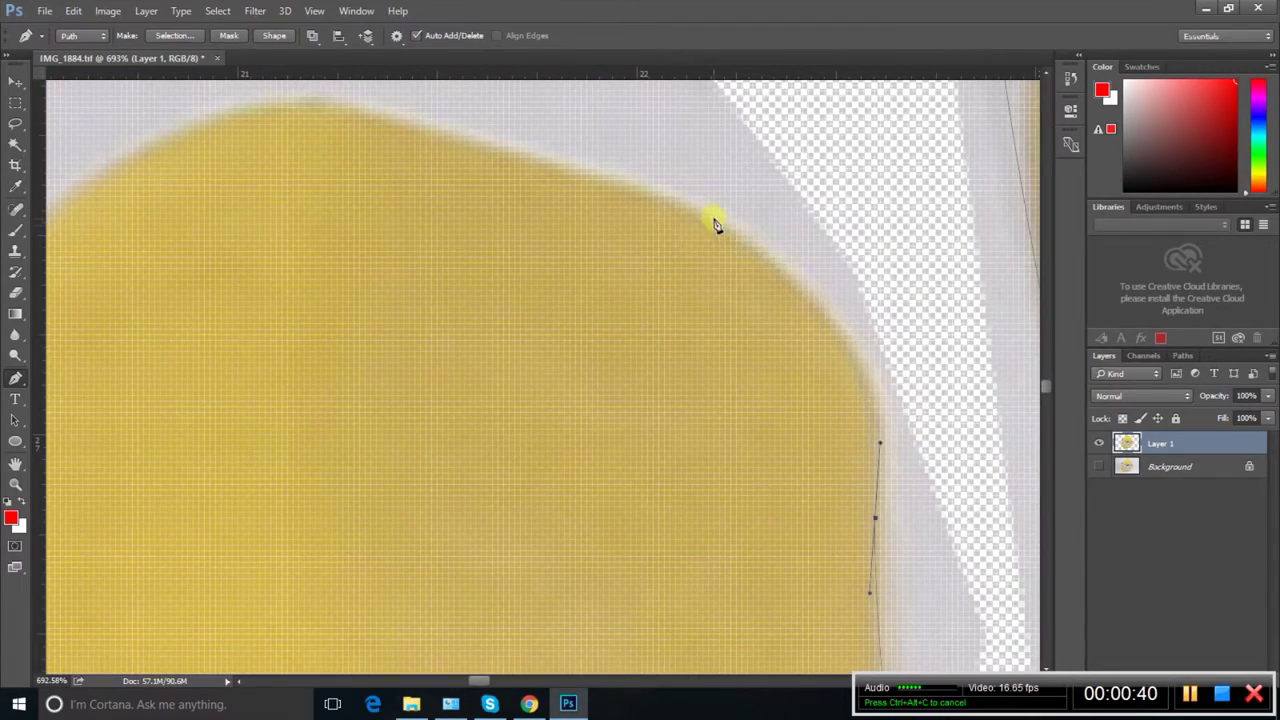
scroll(715, 225, down, 1)
key(alt)
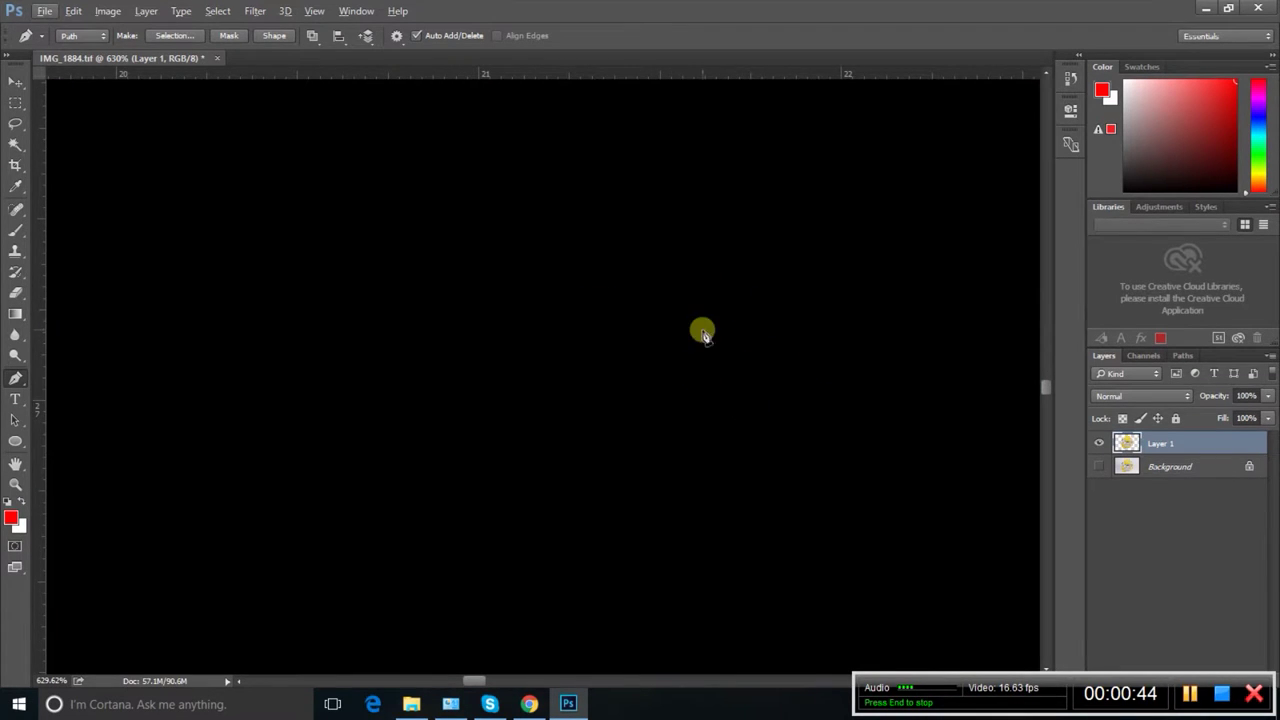
scroll(703, 334, down, 1)
drag(708, 323, 554, 383)
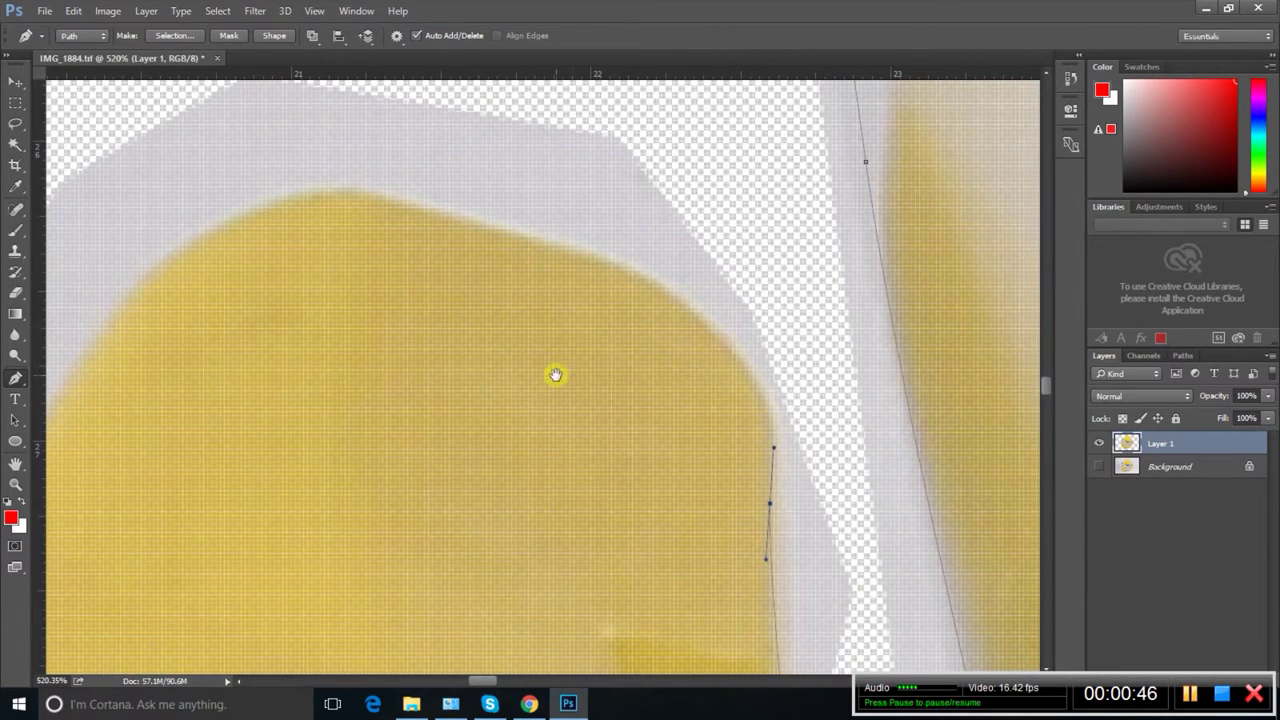
- Curve the path over the handle's rounded top with two dragged anchors
scroll(700, 365, up, 1)
scroll(746, 354, up, 1)
scroll(757, 370, up, 1)
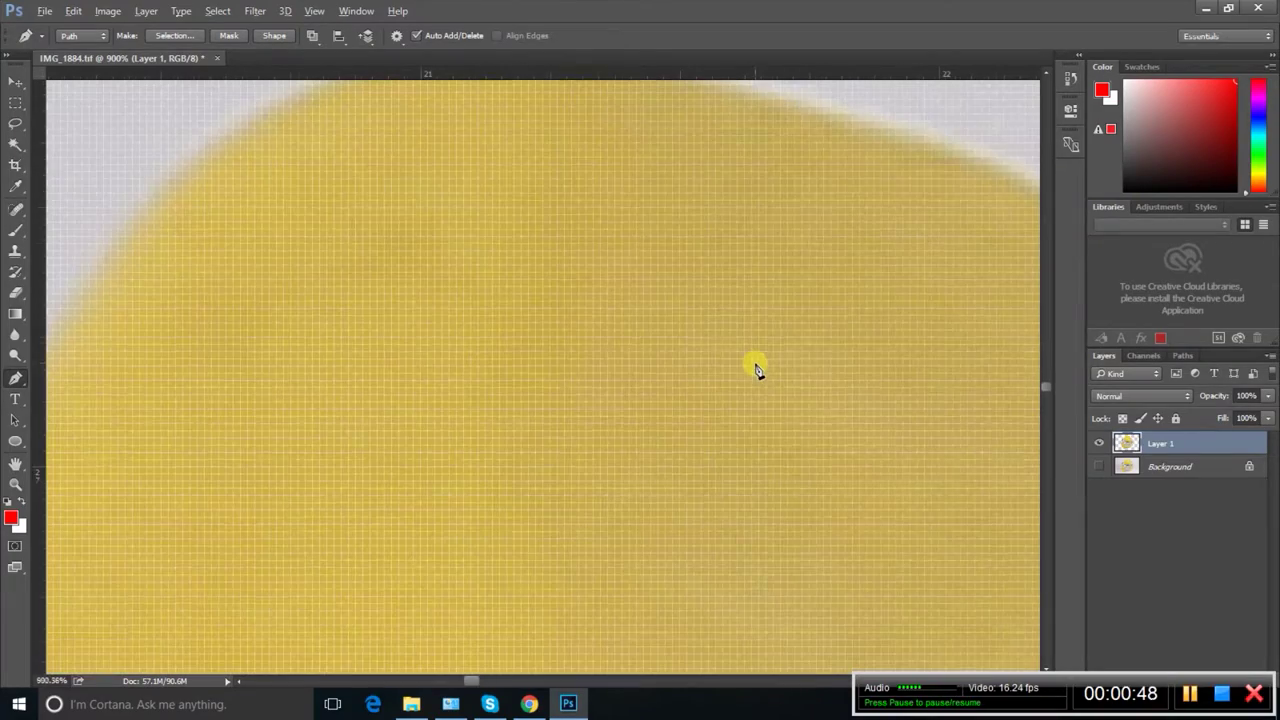
scroll(757, 370, down, 3)
scroll(626, 420, up, 1)
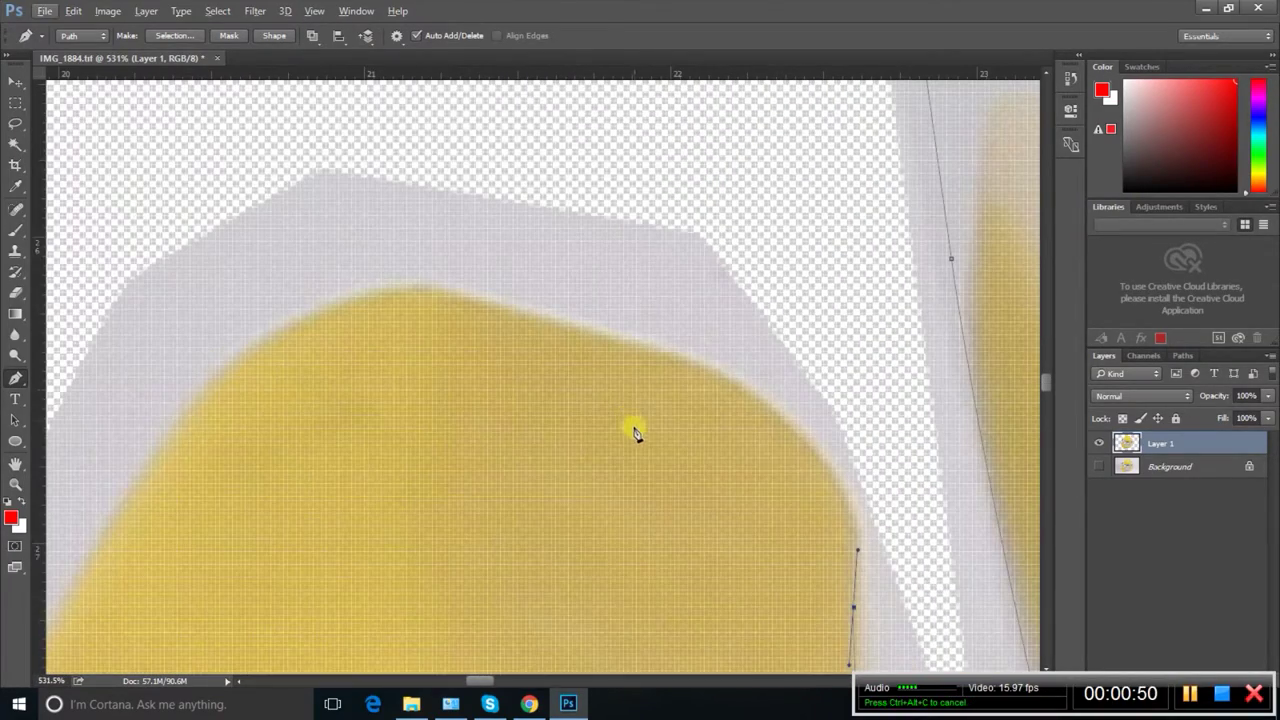
drag(634, 432, 709, 343)
drag(744, 258, 614, 222)
drag(703, 244, 648, 235)
drag(757, 262, 863, 306)
scroll(772, 346, down, 3)
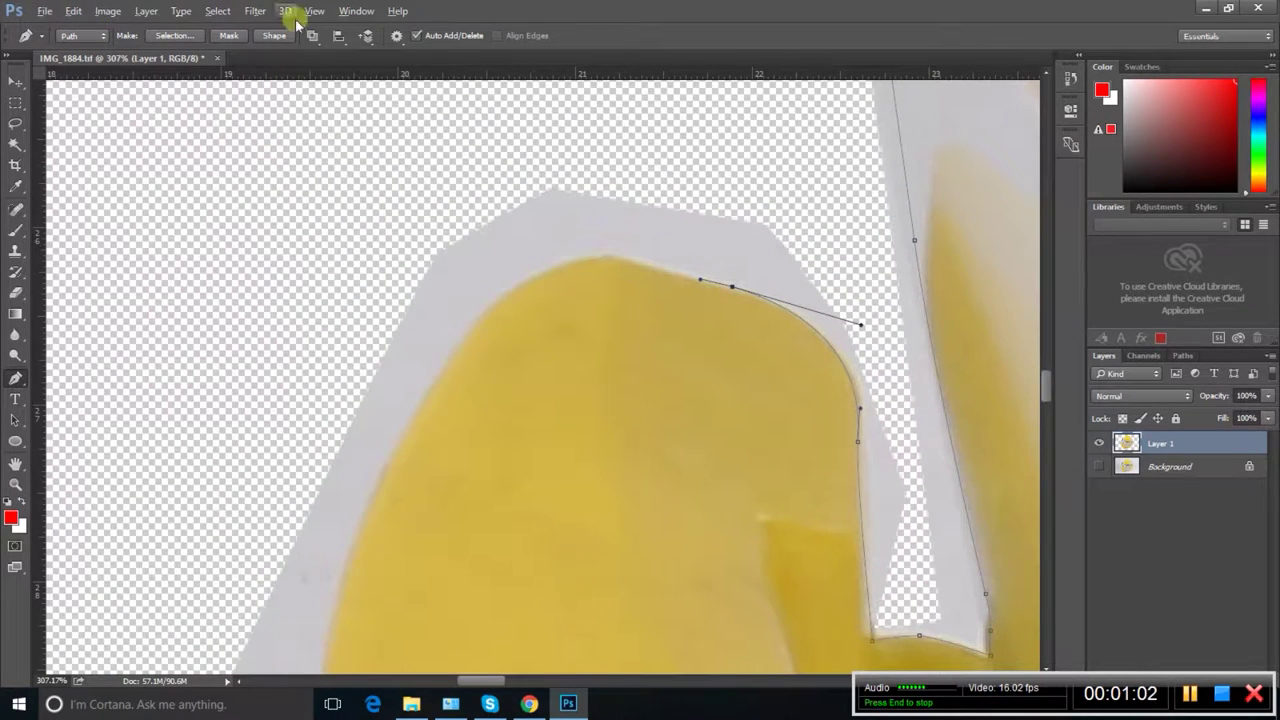
- Open the General preferences from the Edit menu, close them, and reopen with Ctrl+K
click(76, 14)
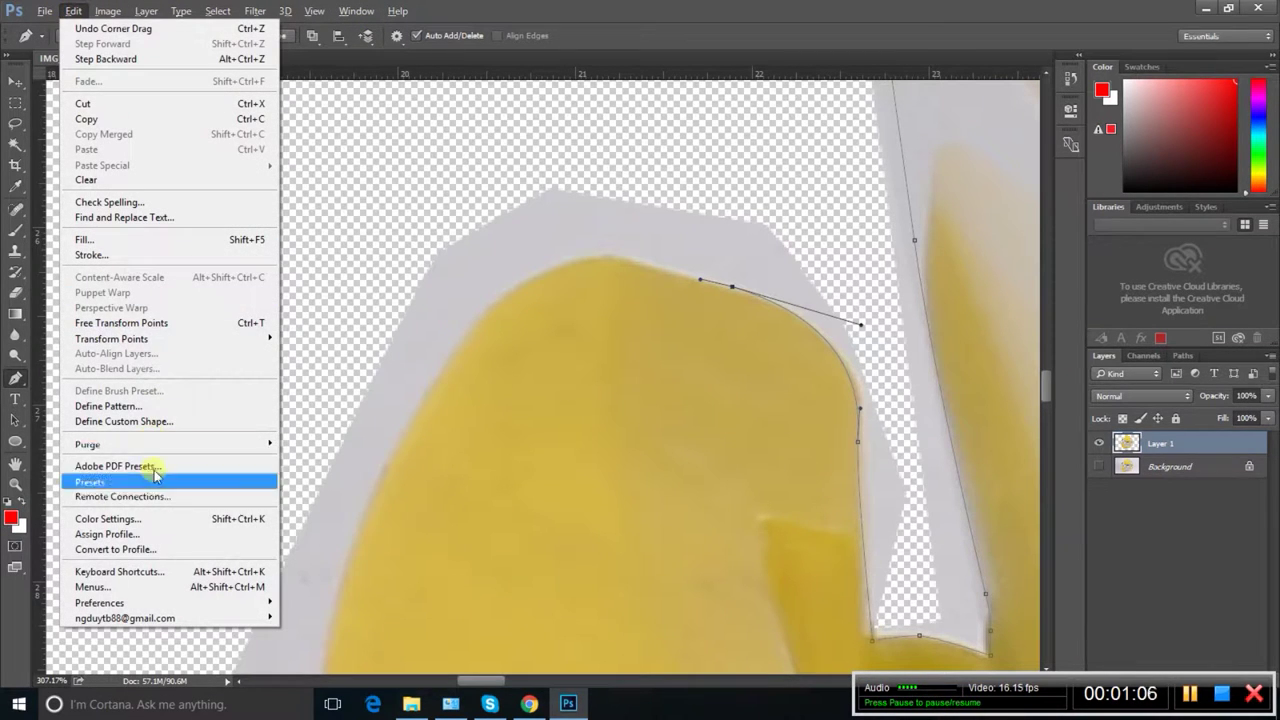
mouse_move(100, 602)
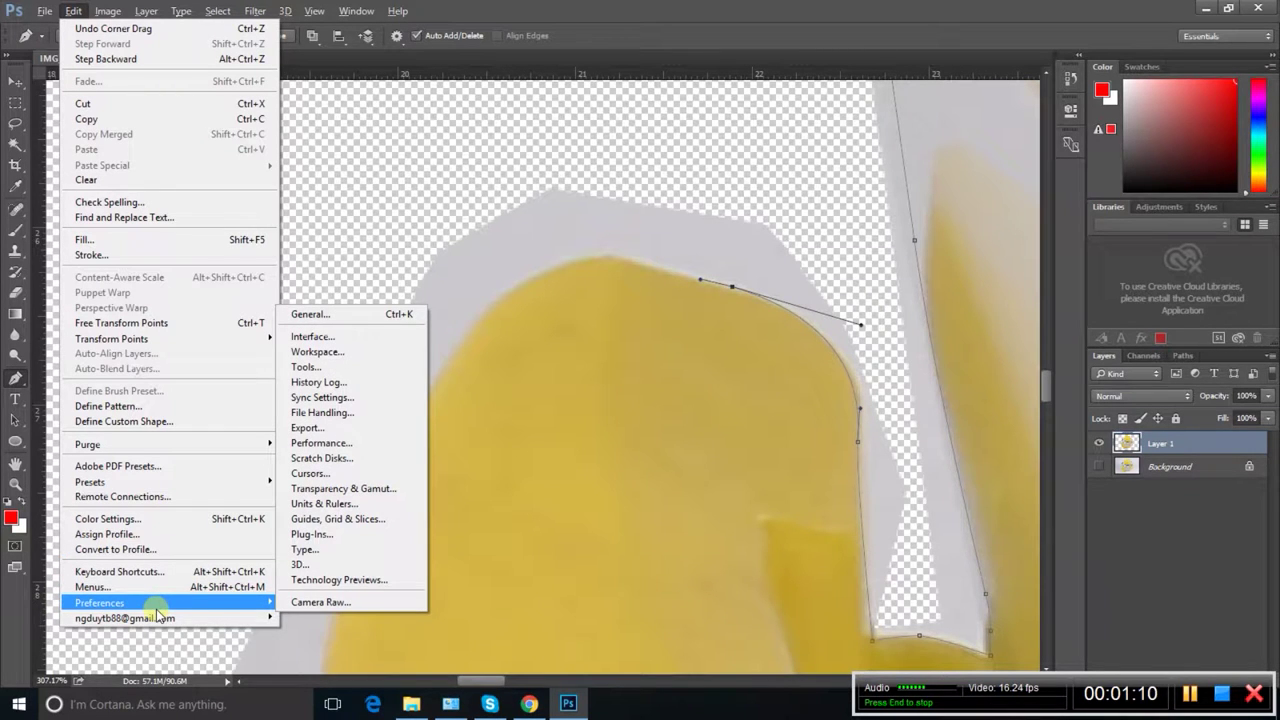
click(320, 318)
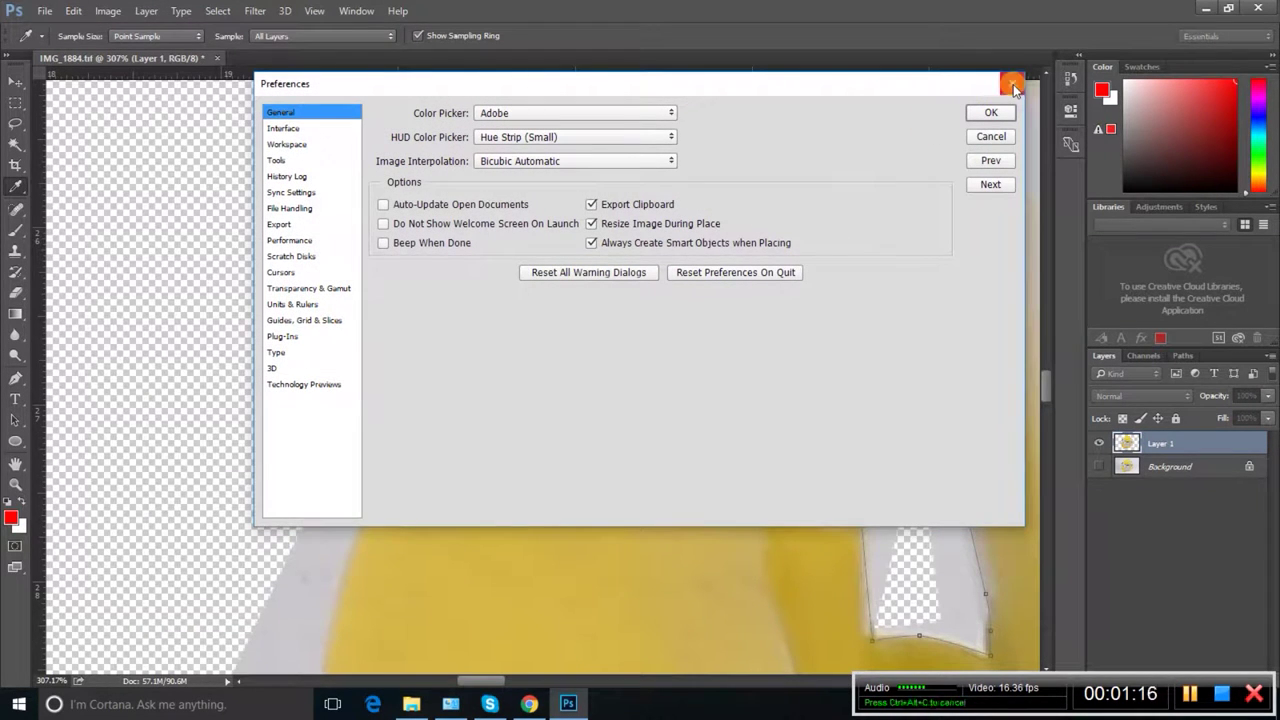
click(1012, 84)
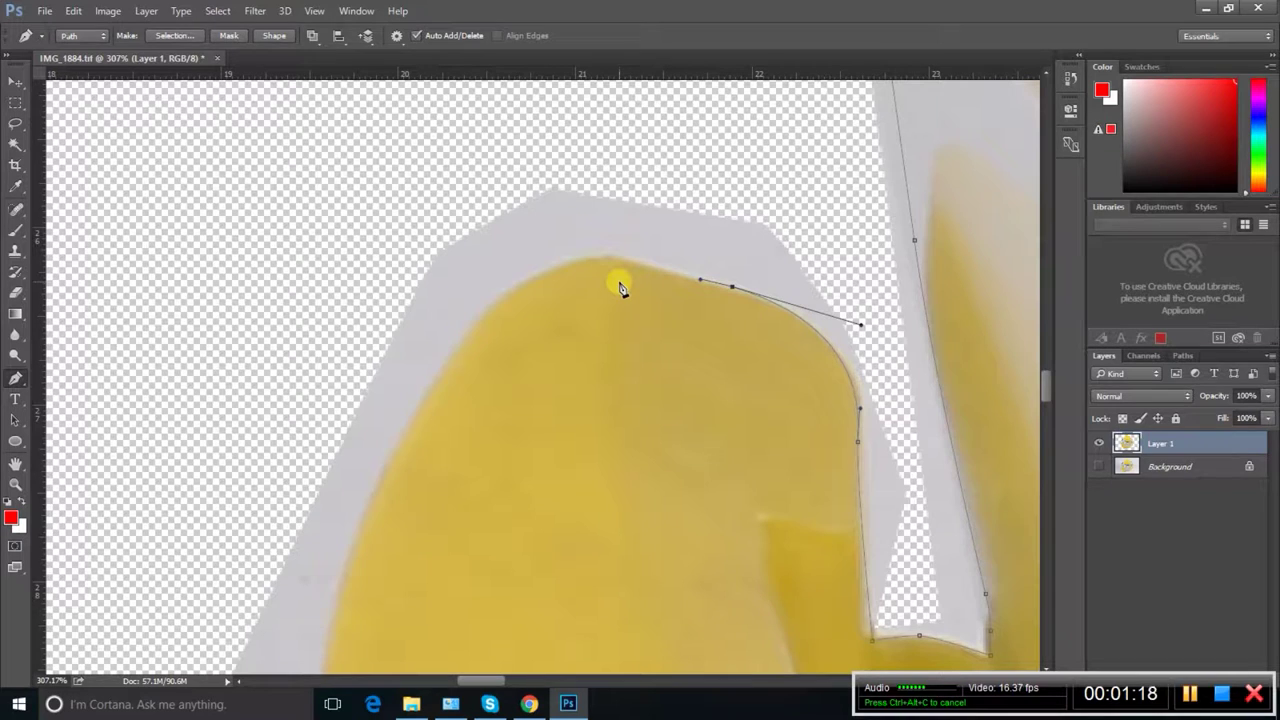
key(i)
key(ctrl+k)
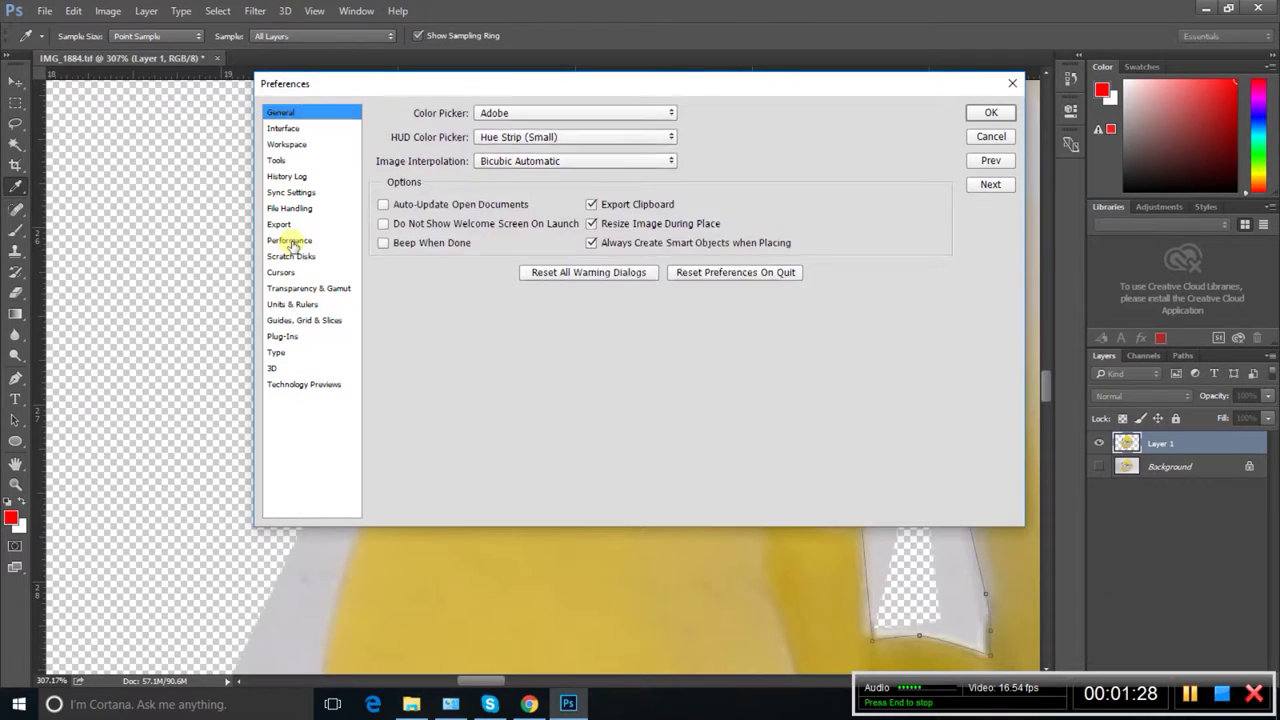
- In Performance advanced graphics settings, choose the Basic drawing mode and confirm both dialogs
click(290, 241)
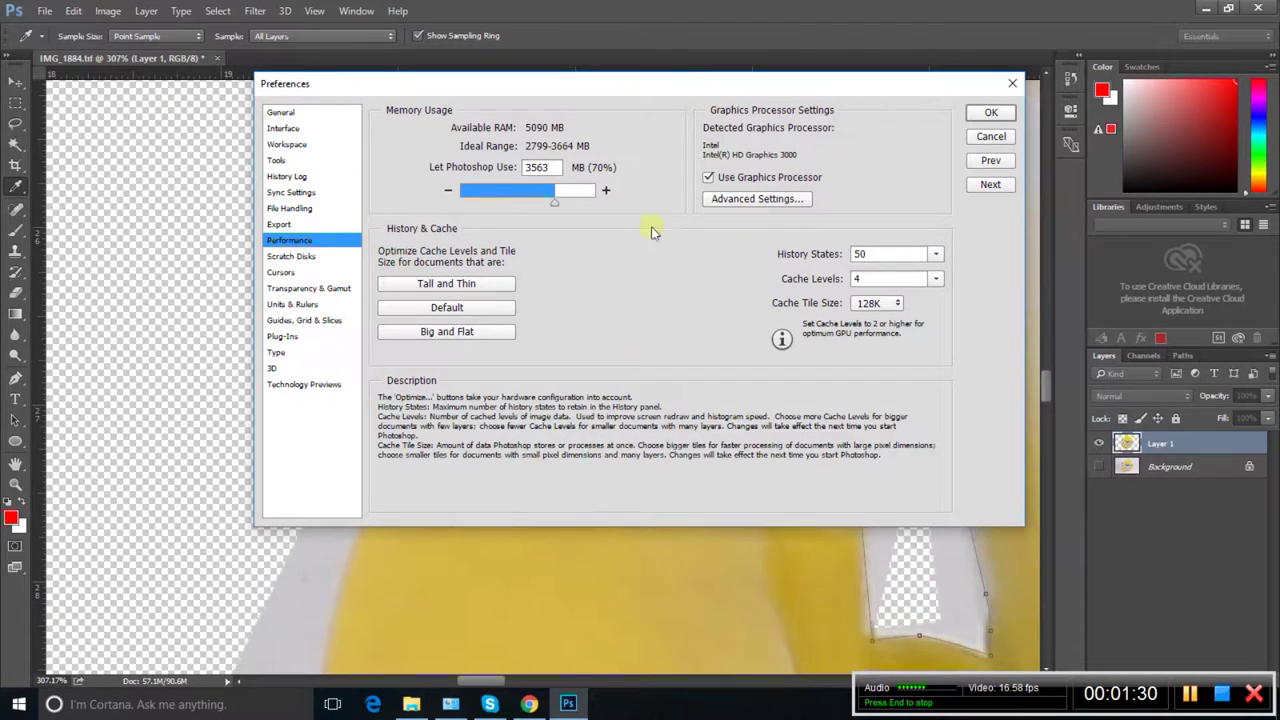
click(764, 200)
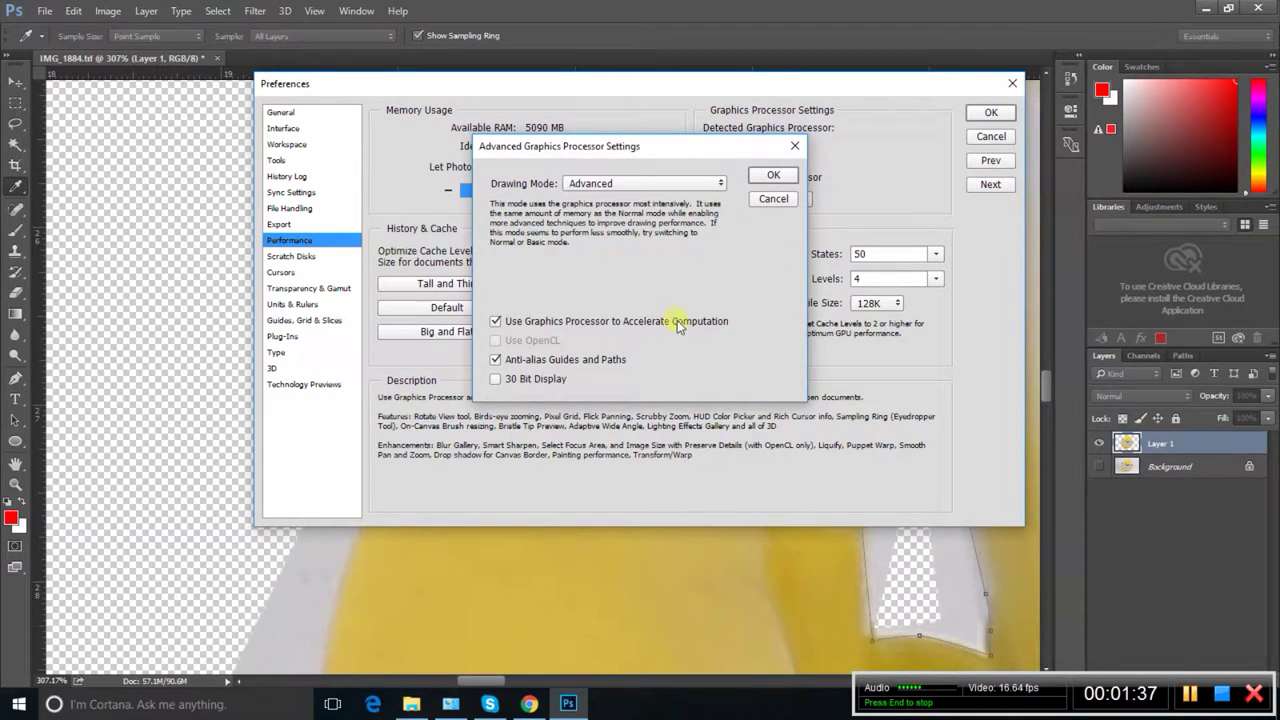
click(693, 188)
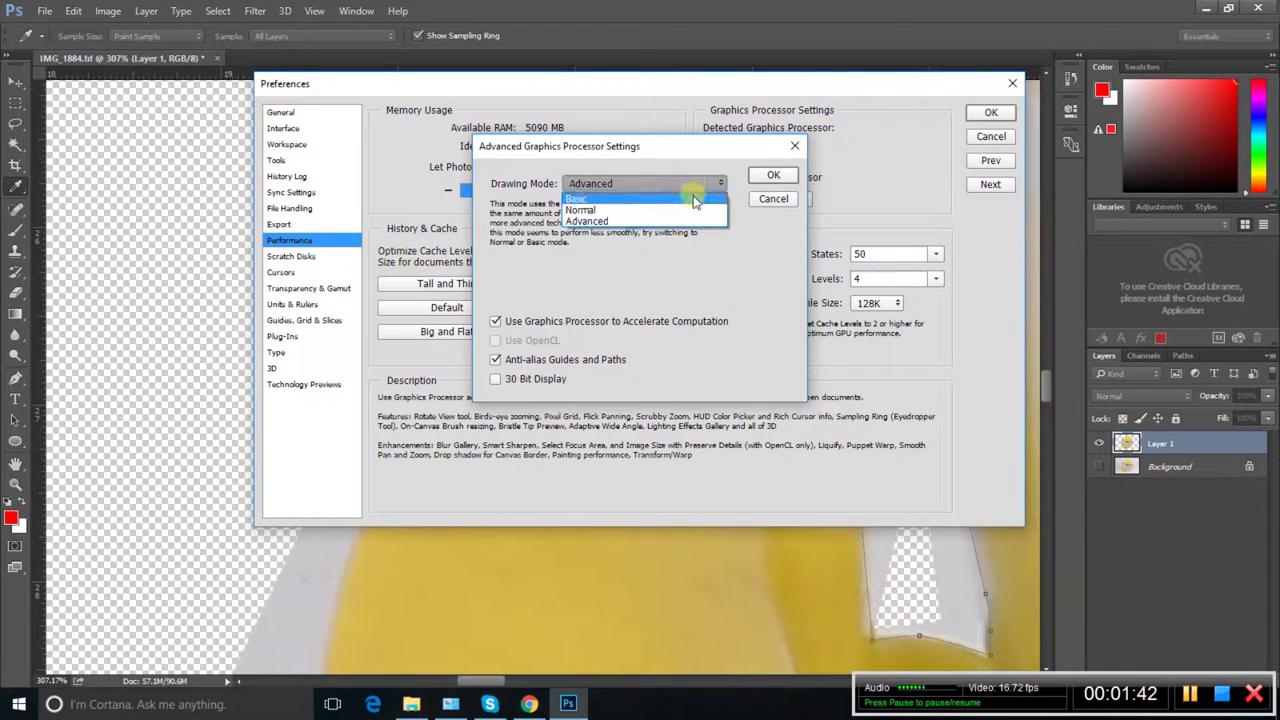
click(693, 196)
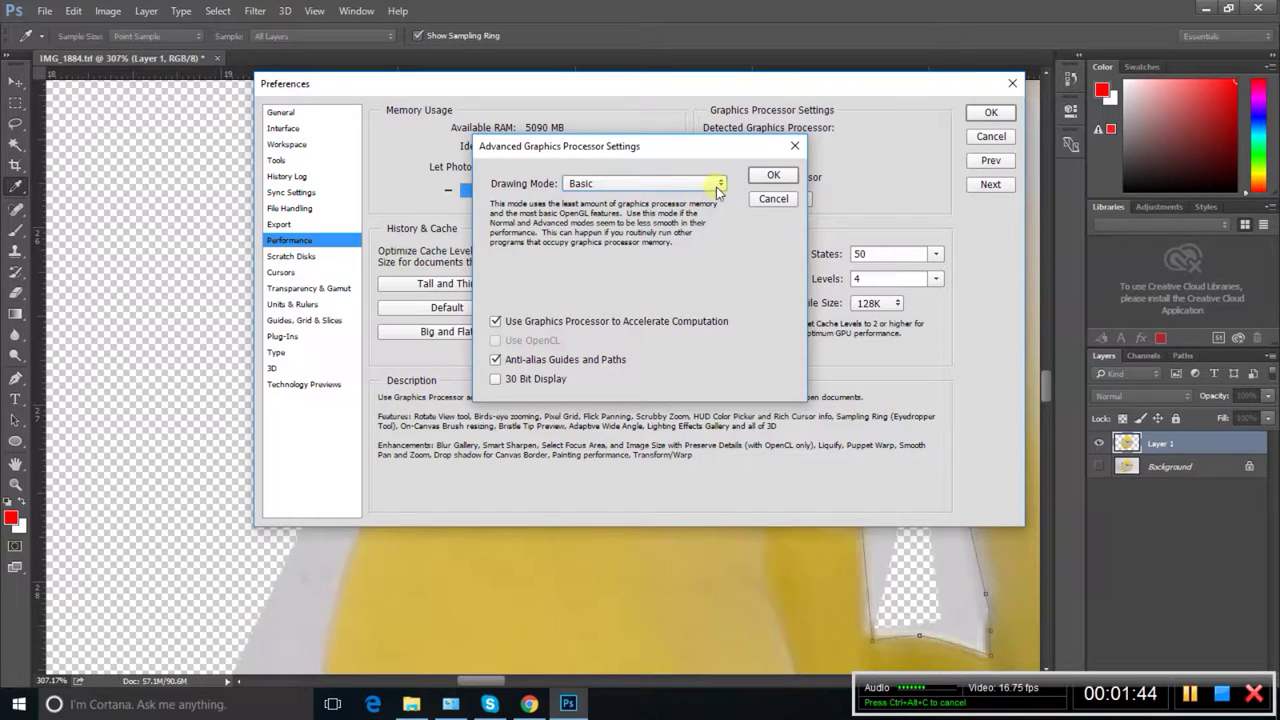
click(718, 188)
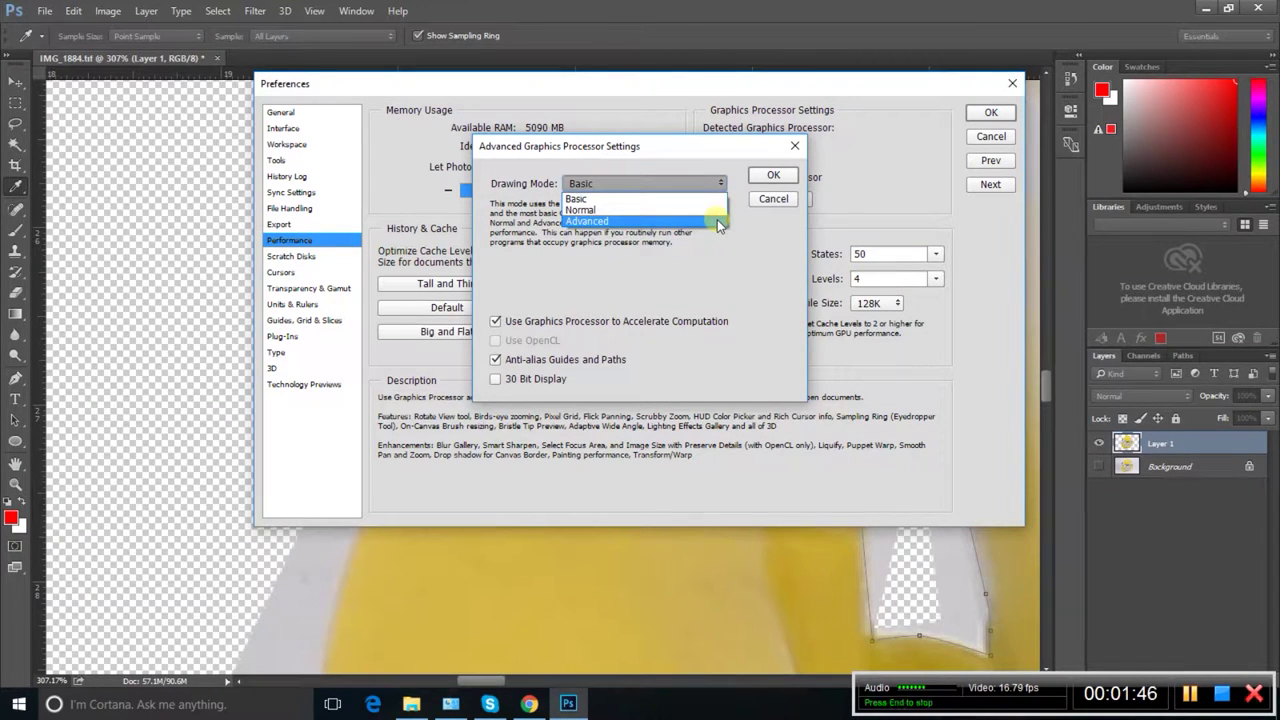
click(718, 222)
click(695, 188)
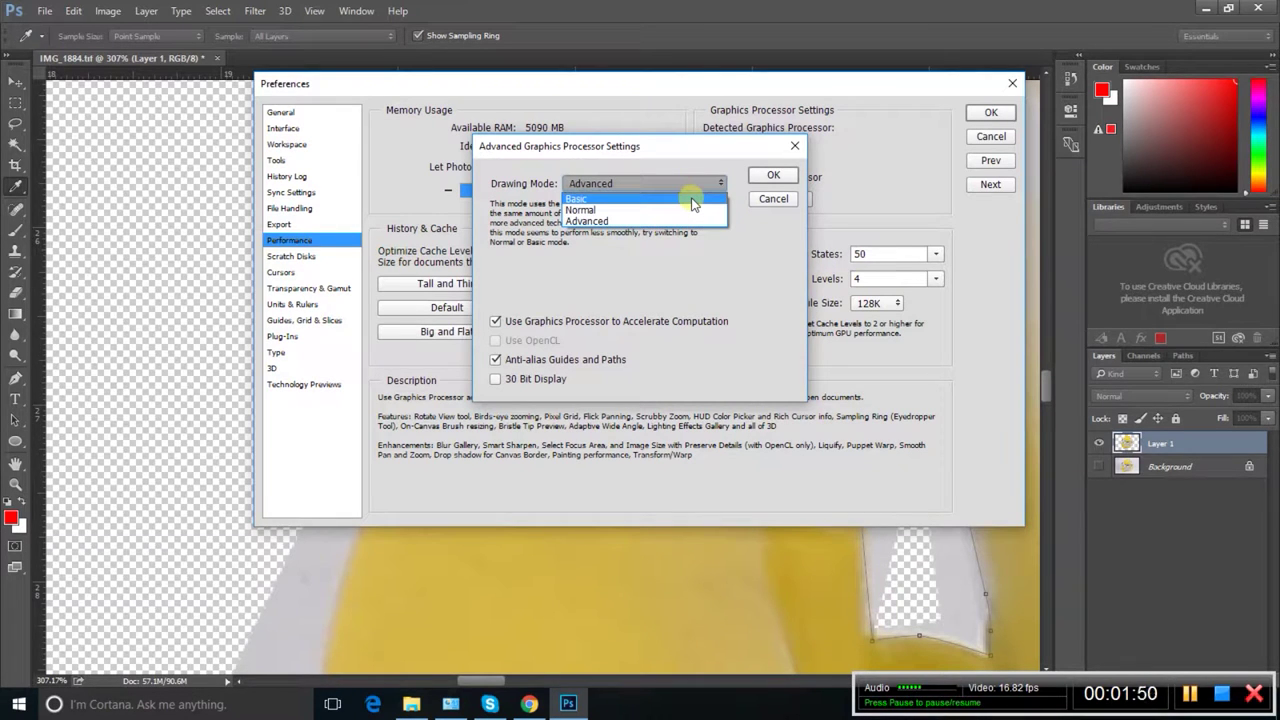
click(692, 199)
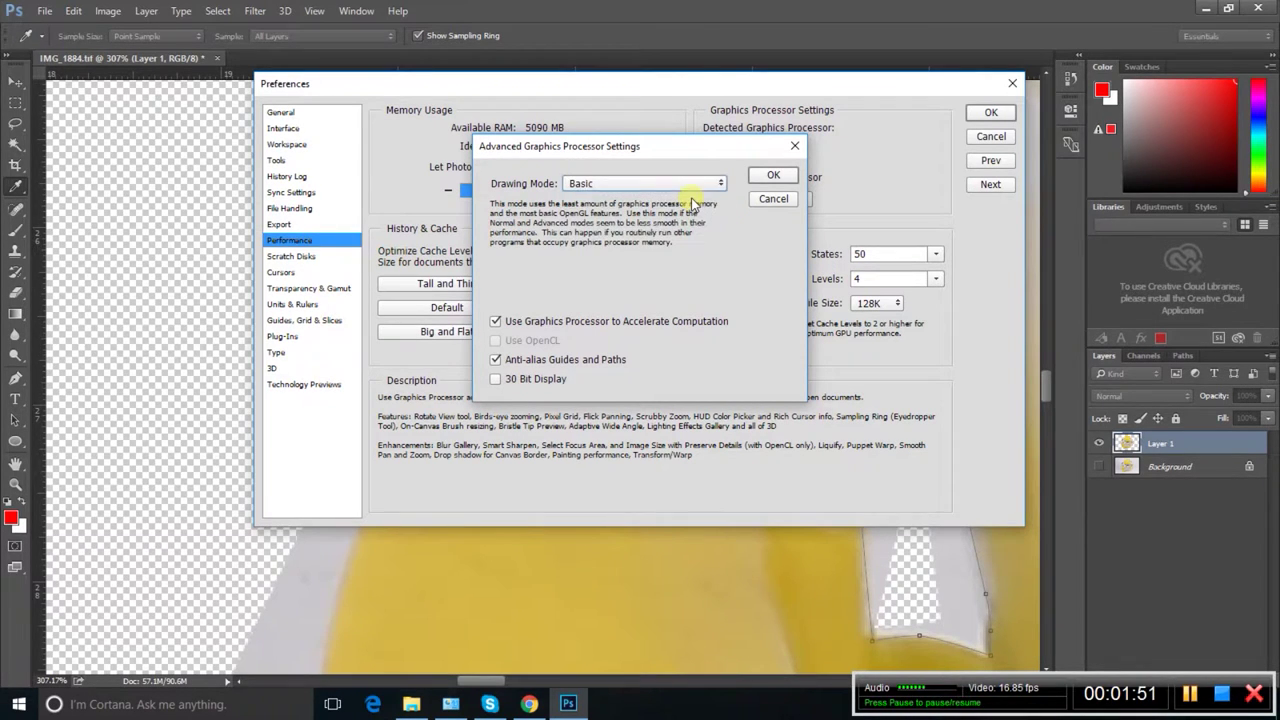
click(774, 176)
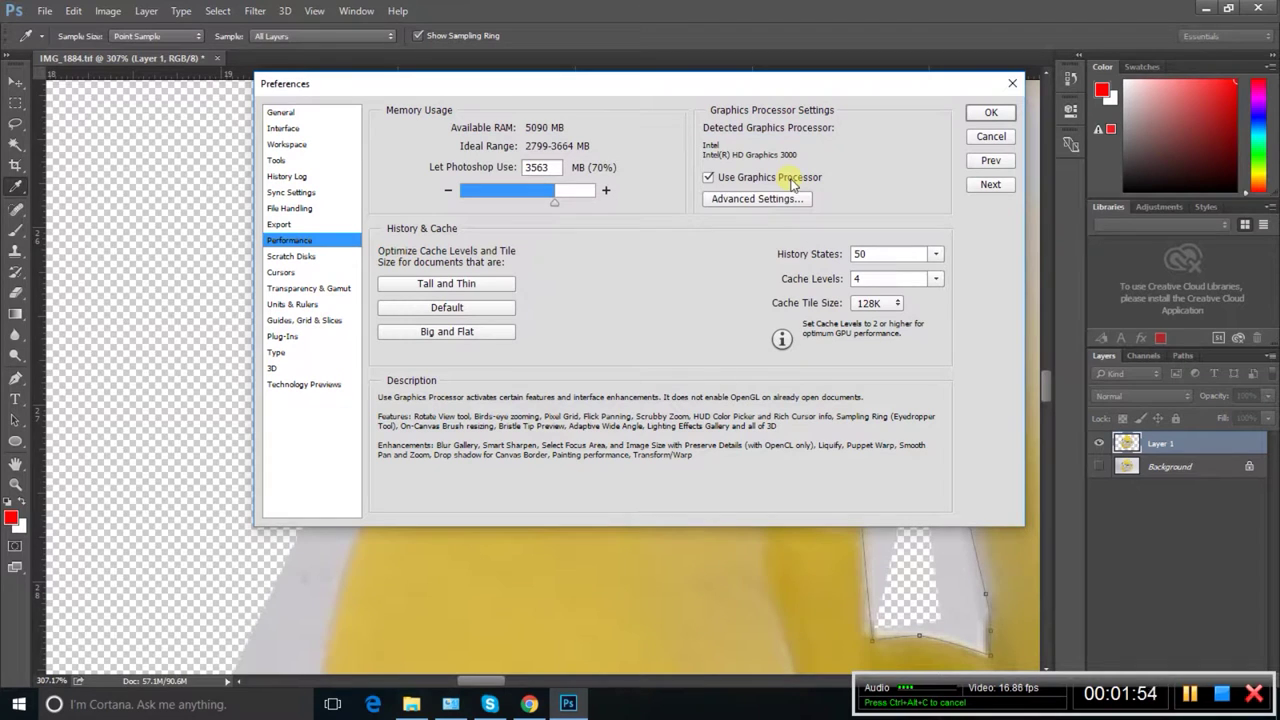
click(975, 113)
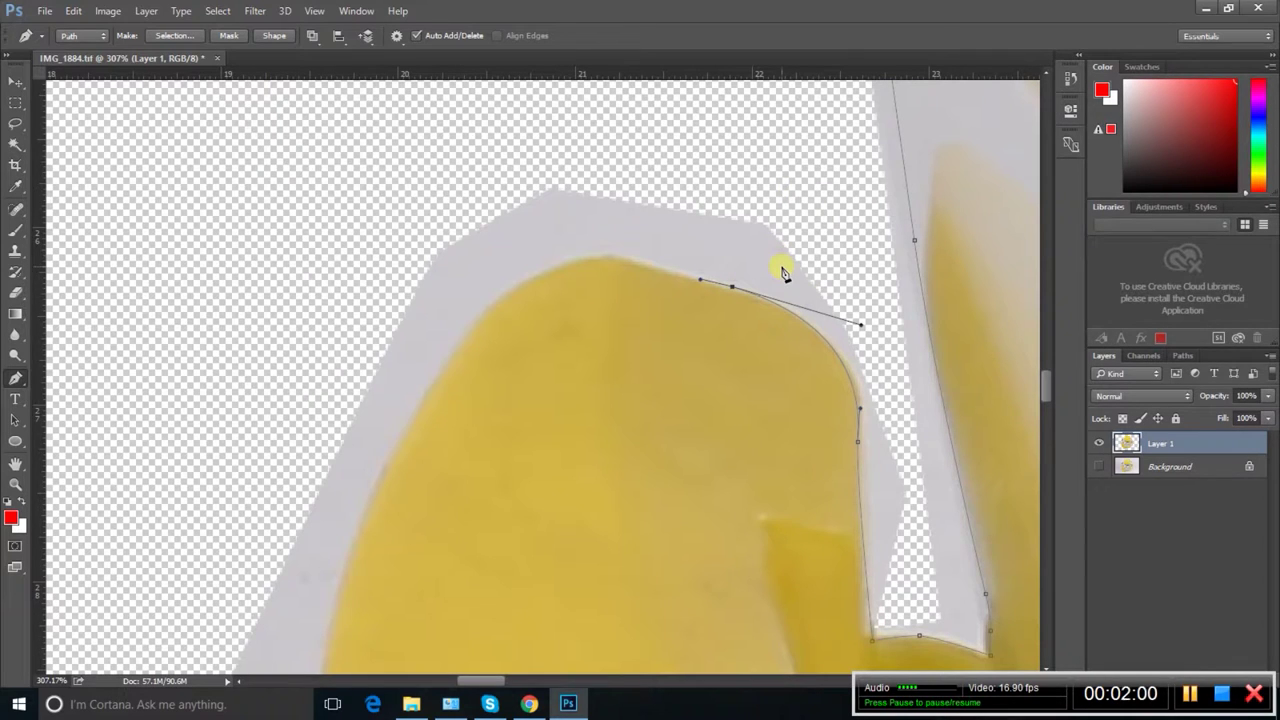
- Deselect the pen path and close IMG_1884.tif, discarding unsaved changes
key(Return)
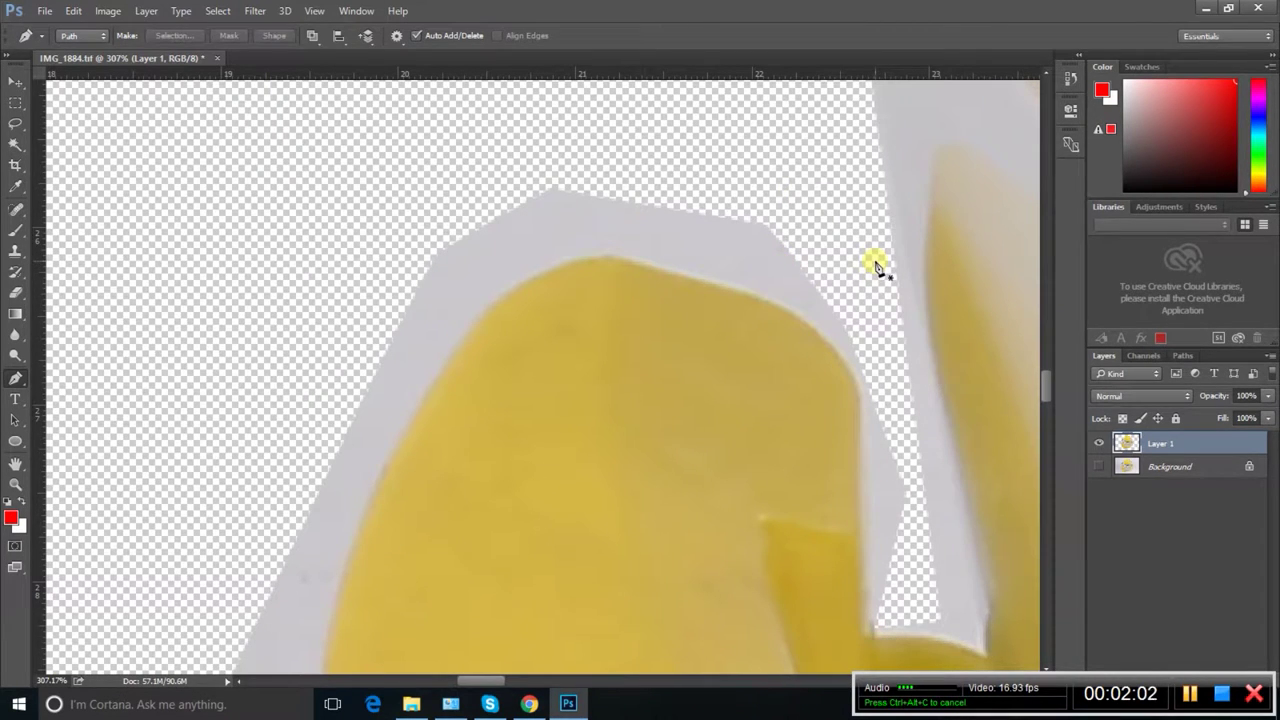
click(217, 58)
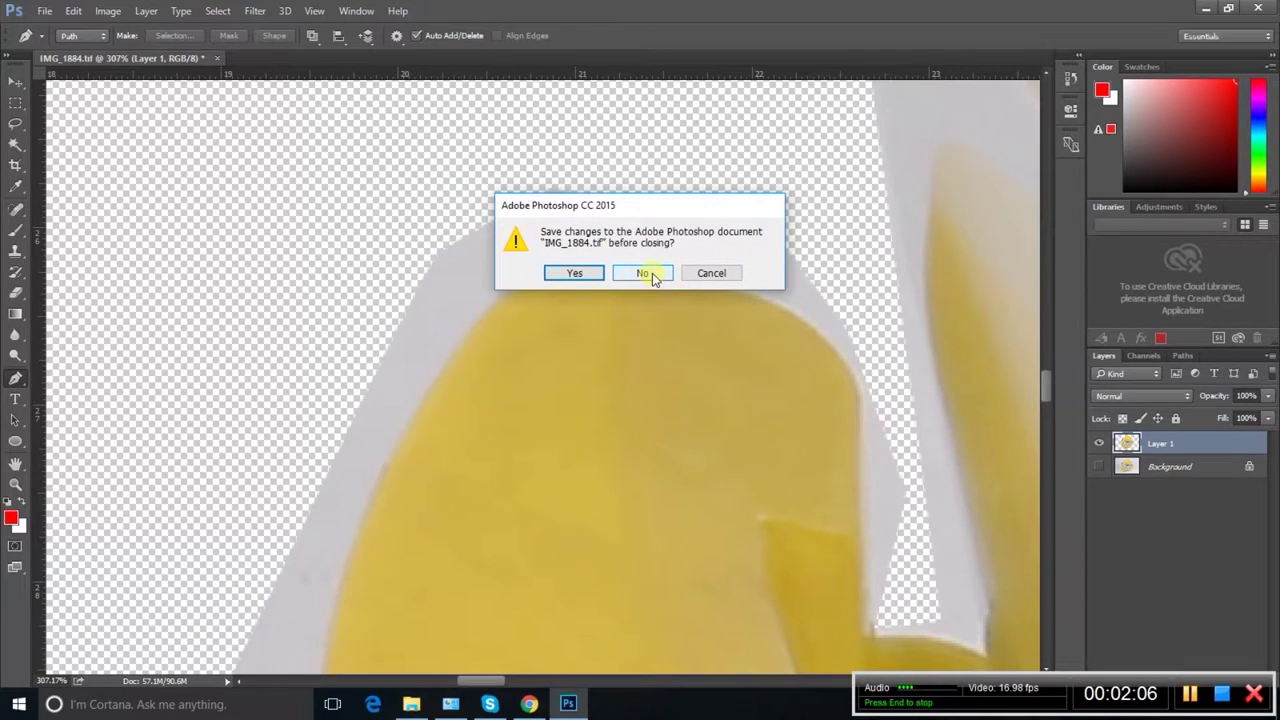
click(651, 273)
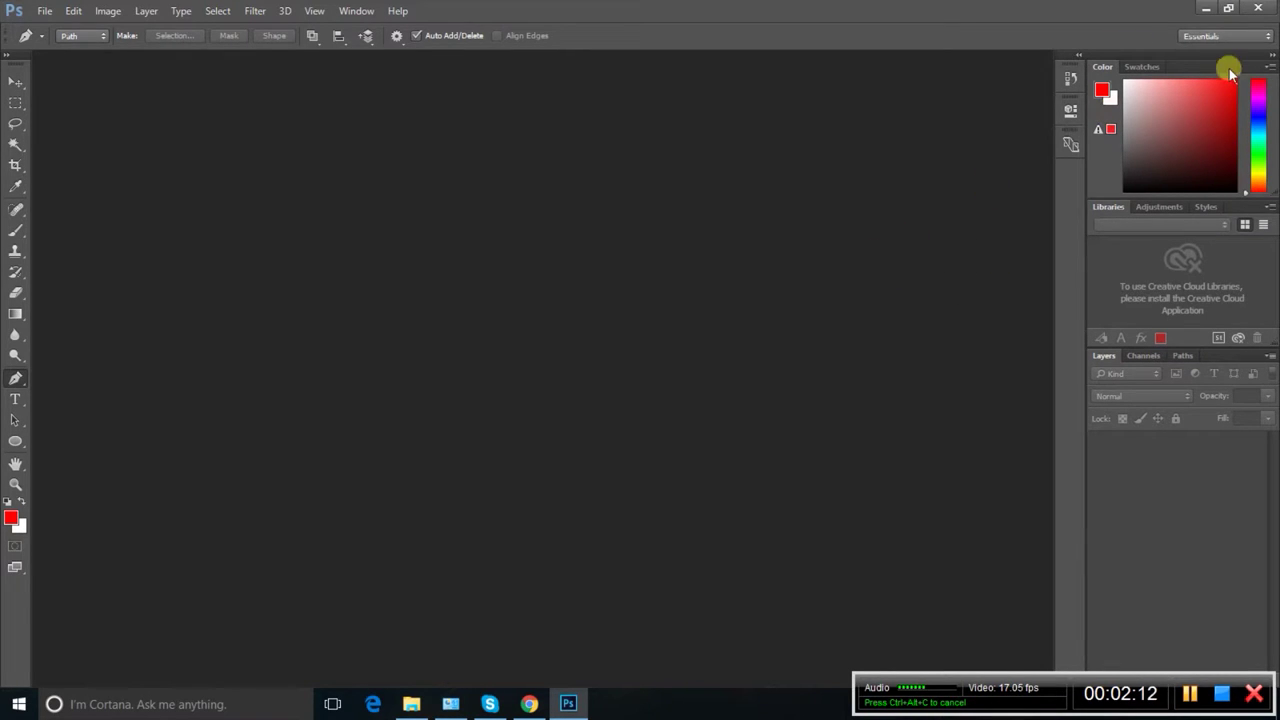
- Quit Photoshop and minimize the Chrome window to show the desktop
click(1258, 12)
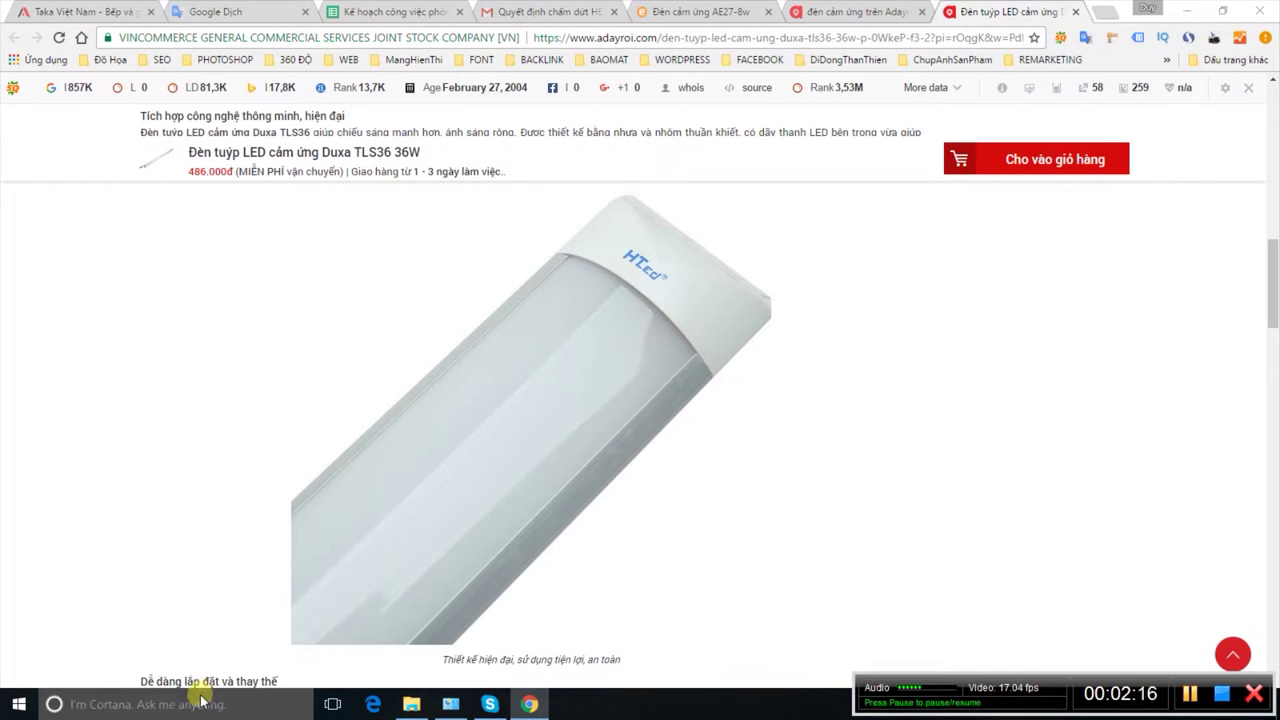
click(1185, 12)
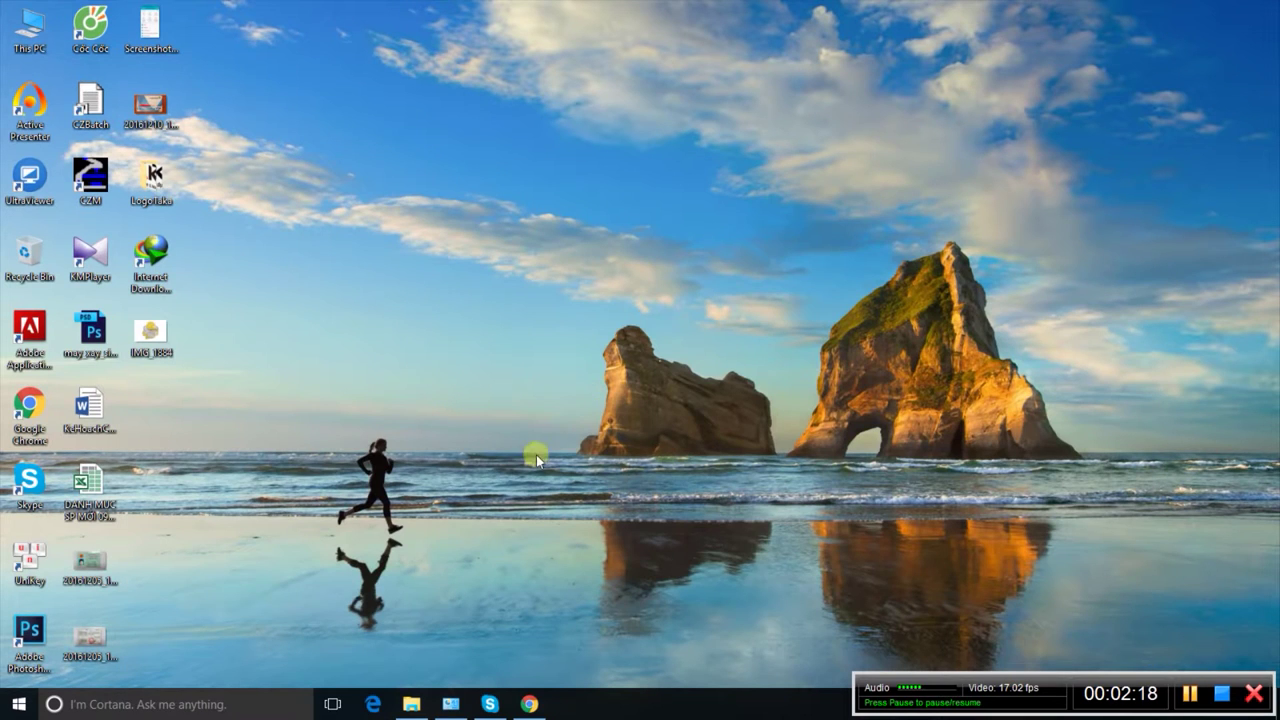
- Search 'photo' in Cortana and launch the Adobe Photoshop CC 2015 match
click(186, 700)
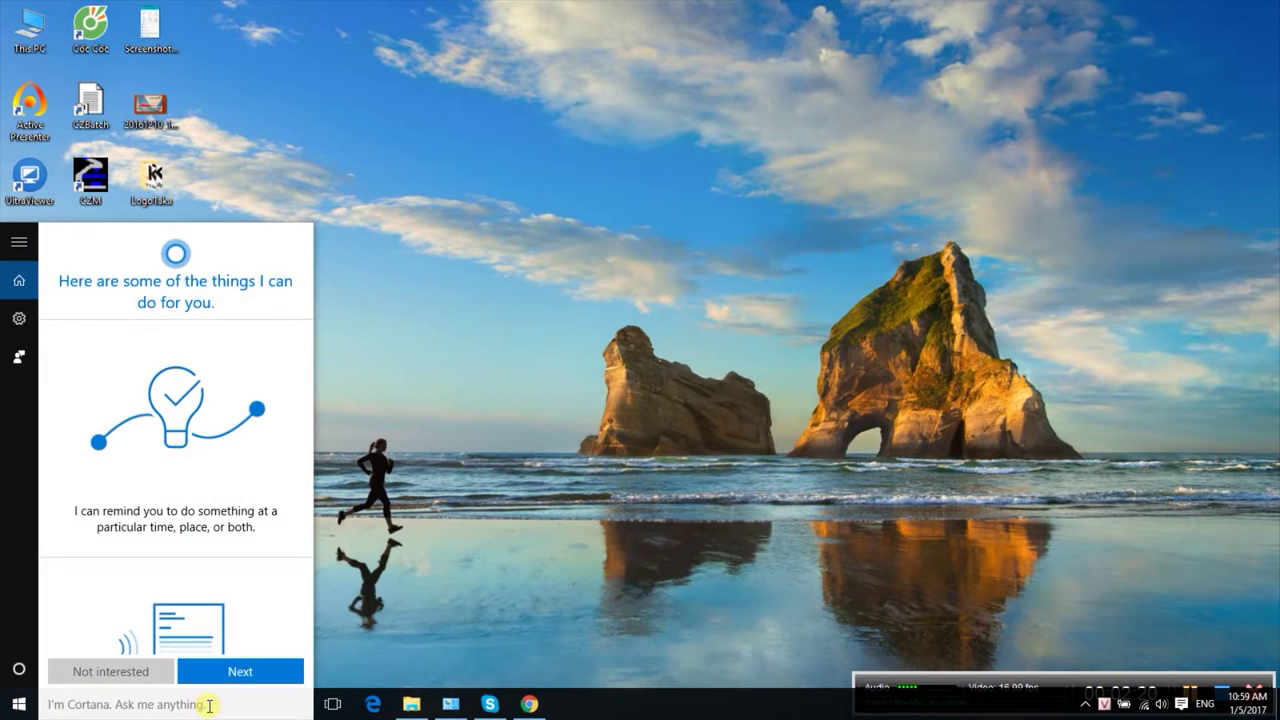
text(phop)
key(BackSpace)
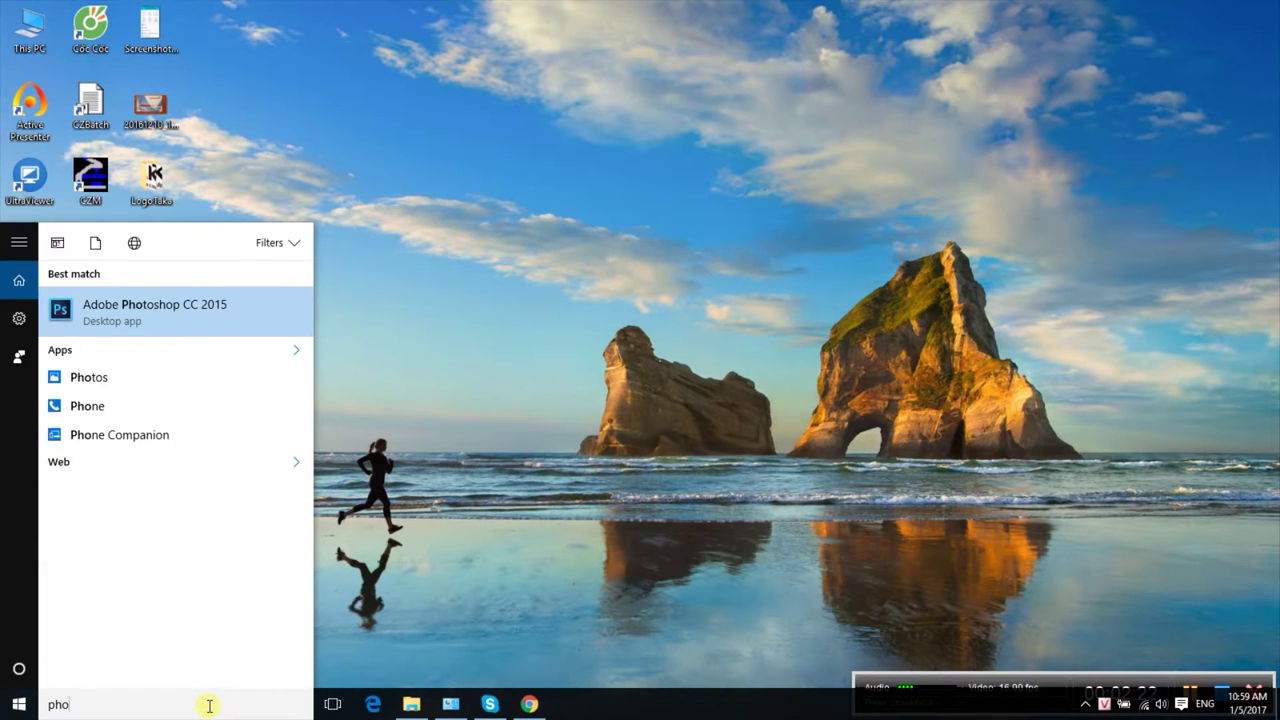
text(to)
key(Return)
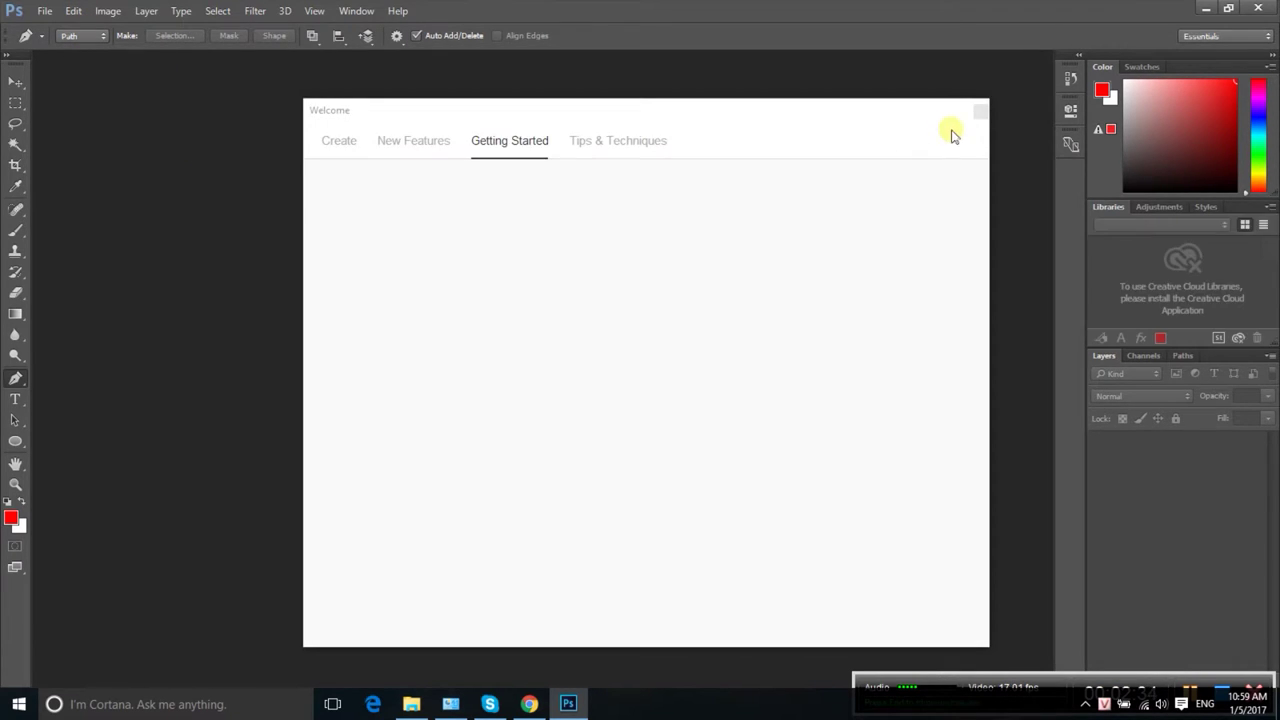
- Dismiss the Welcome screen and verify the Performance drawing mode still reads Basic
click(979, 112)
click(70, 11)
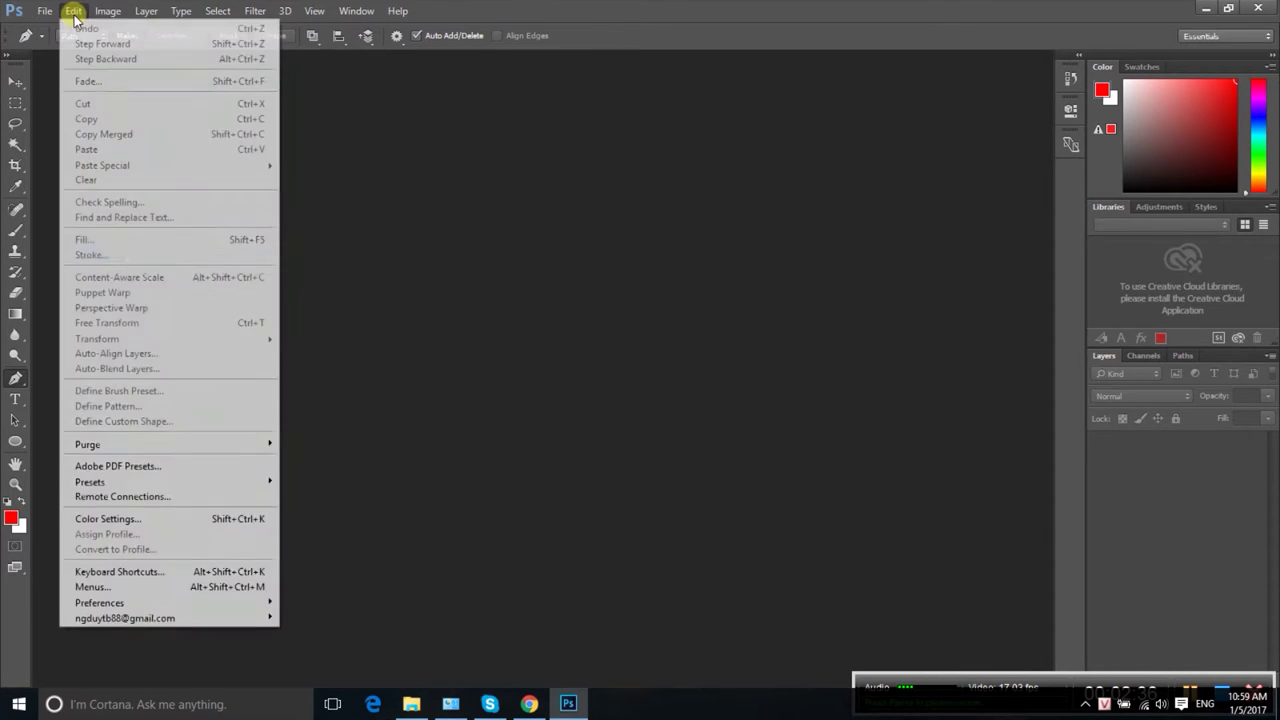
mouse_move(100, 602)
click(352, 318)
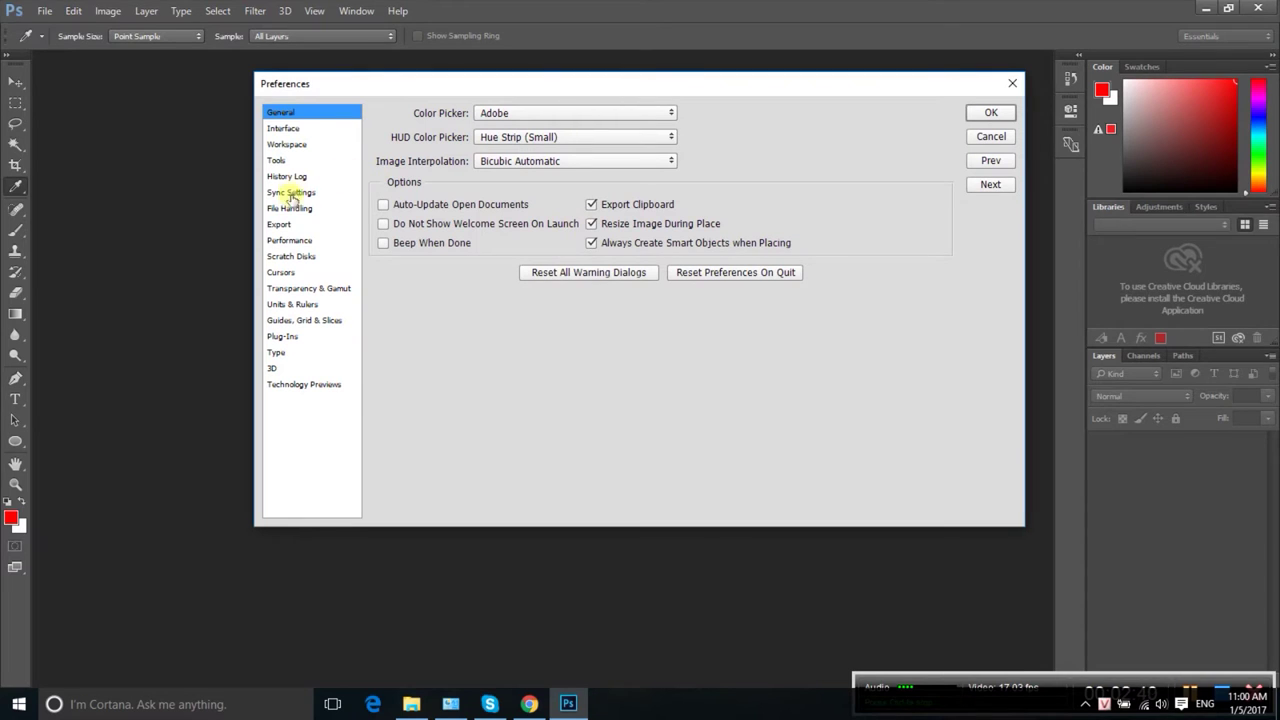
click(300, 240)
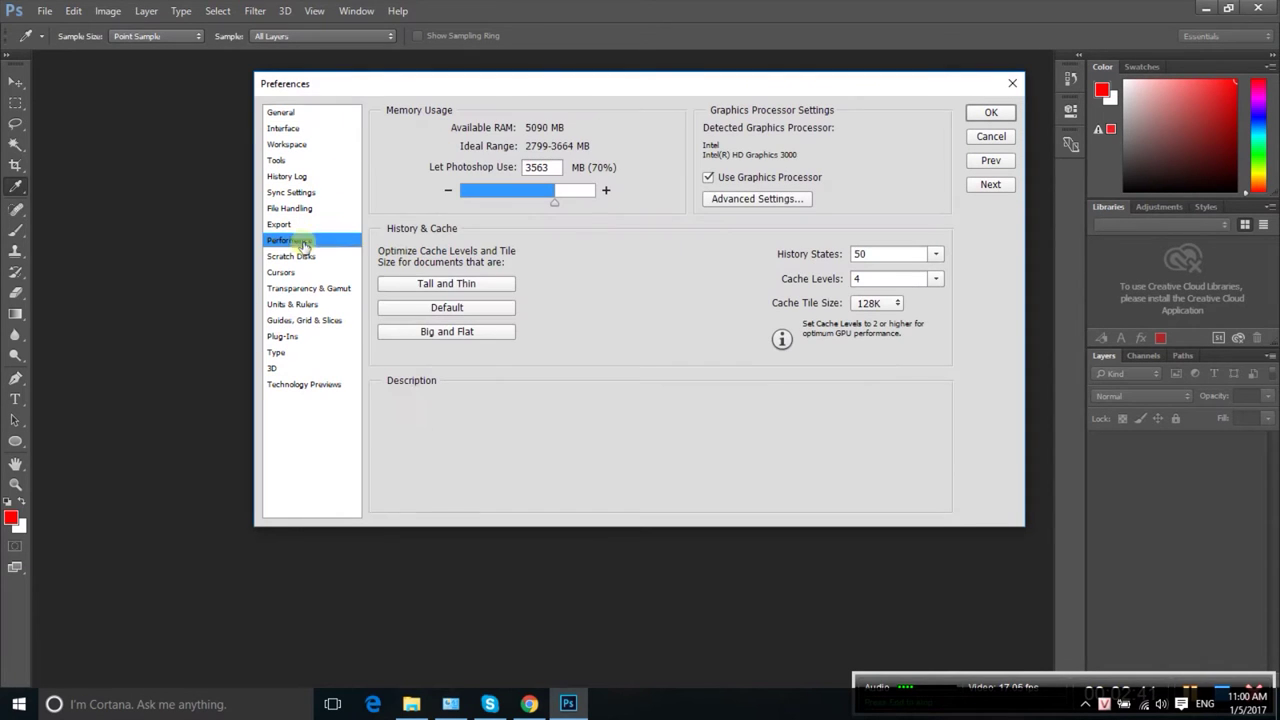
click(762, 200)
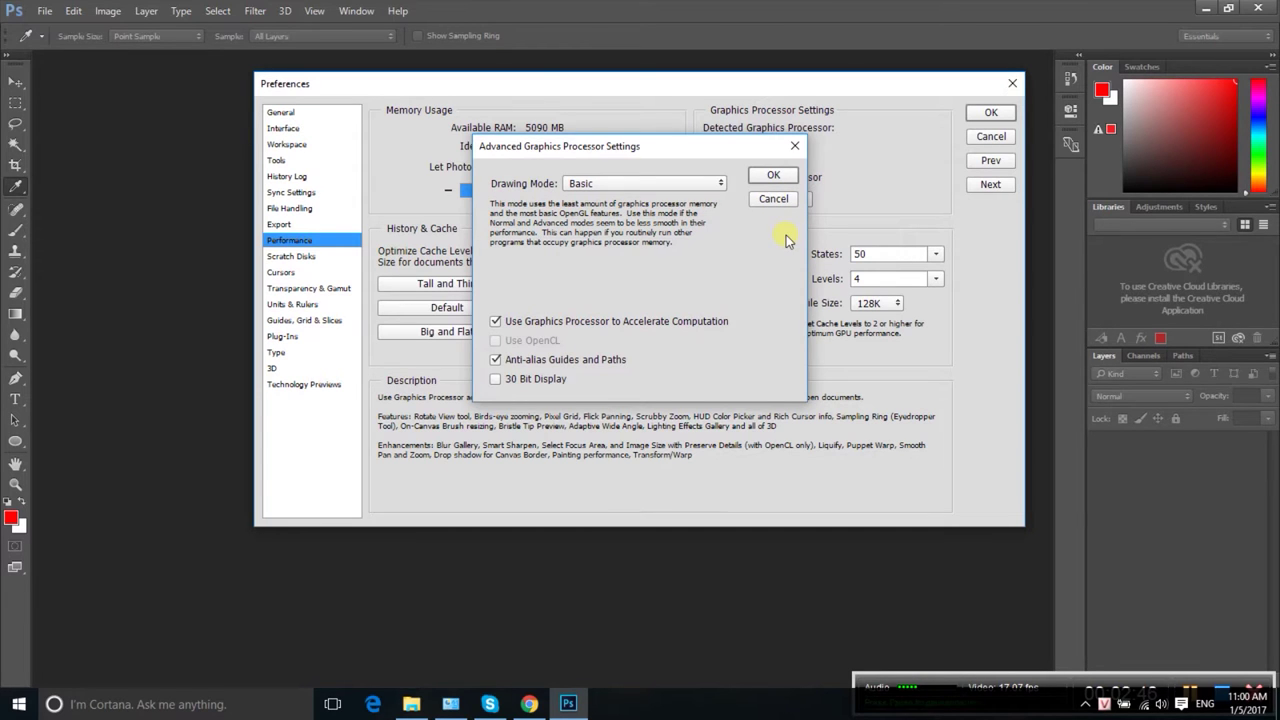
click(773, 199)
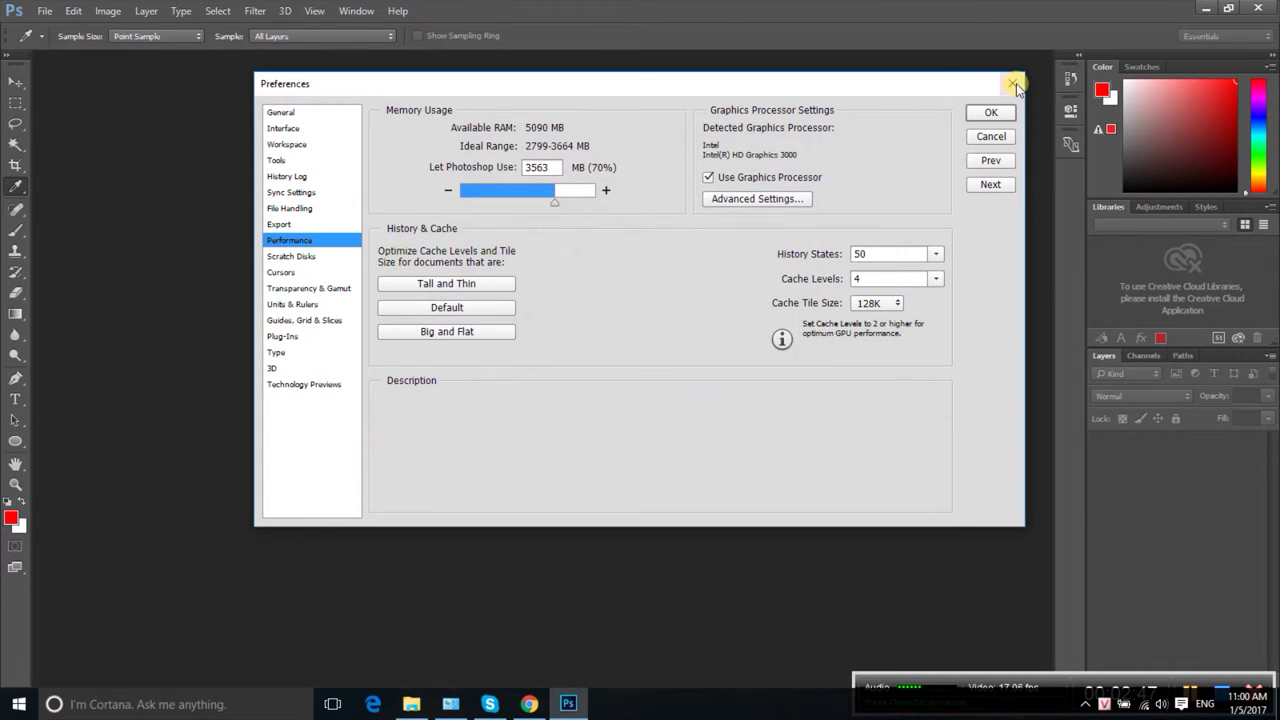
click(990, 112)
click(46, 11)
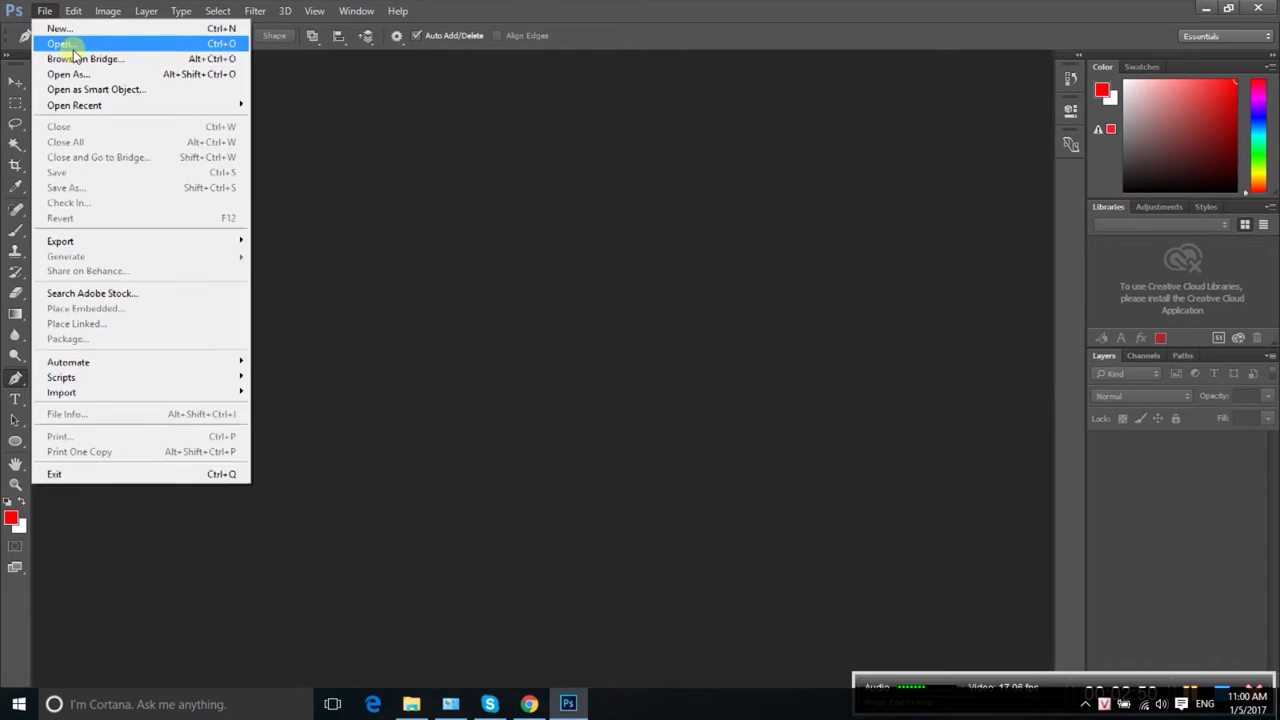
- Reopen IMG_1884.tif and zoom in on the cooker's left handle
click(62, 44)
double_click(565, 280)
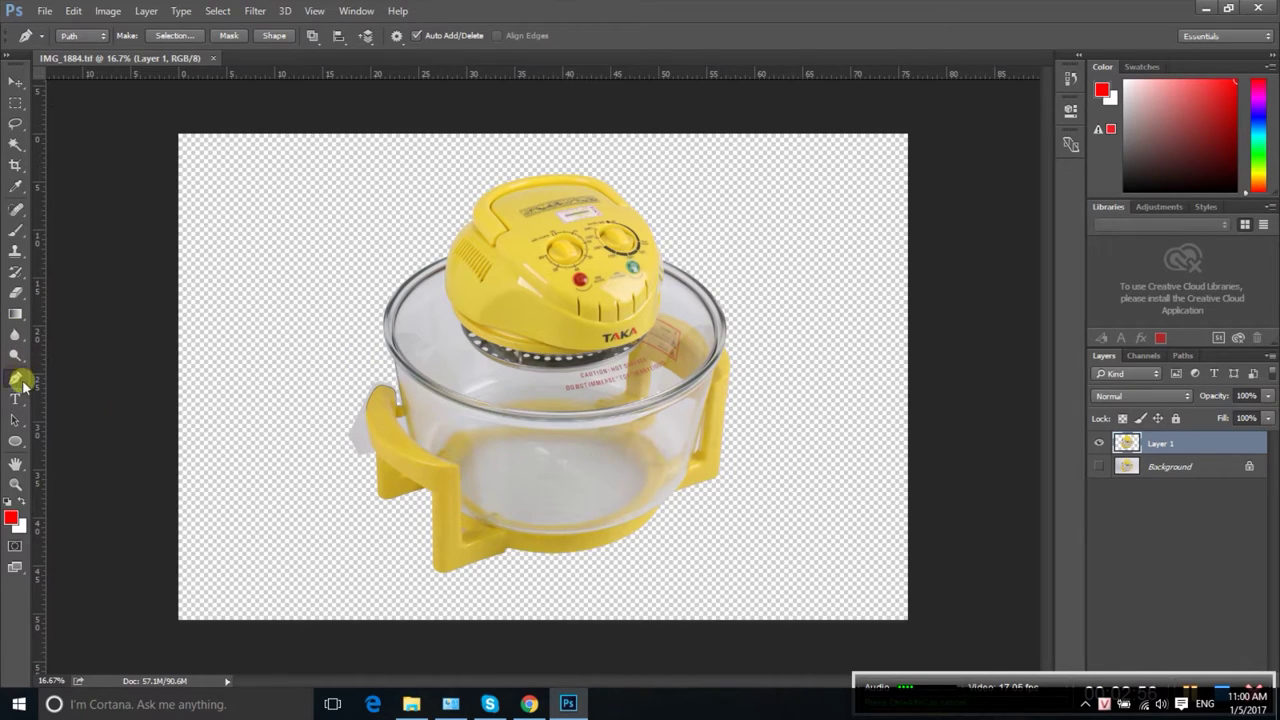
scroll(430, 410, up, 2)
scroll(430, 410, up, 2)
scroll(448, 414, up, 2)
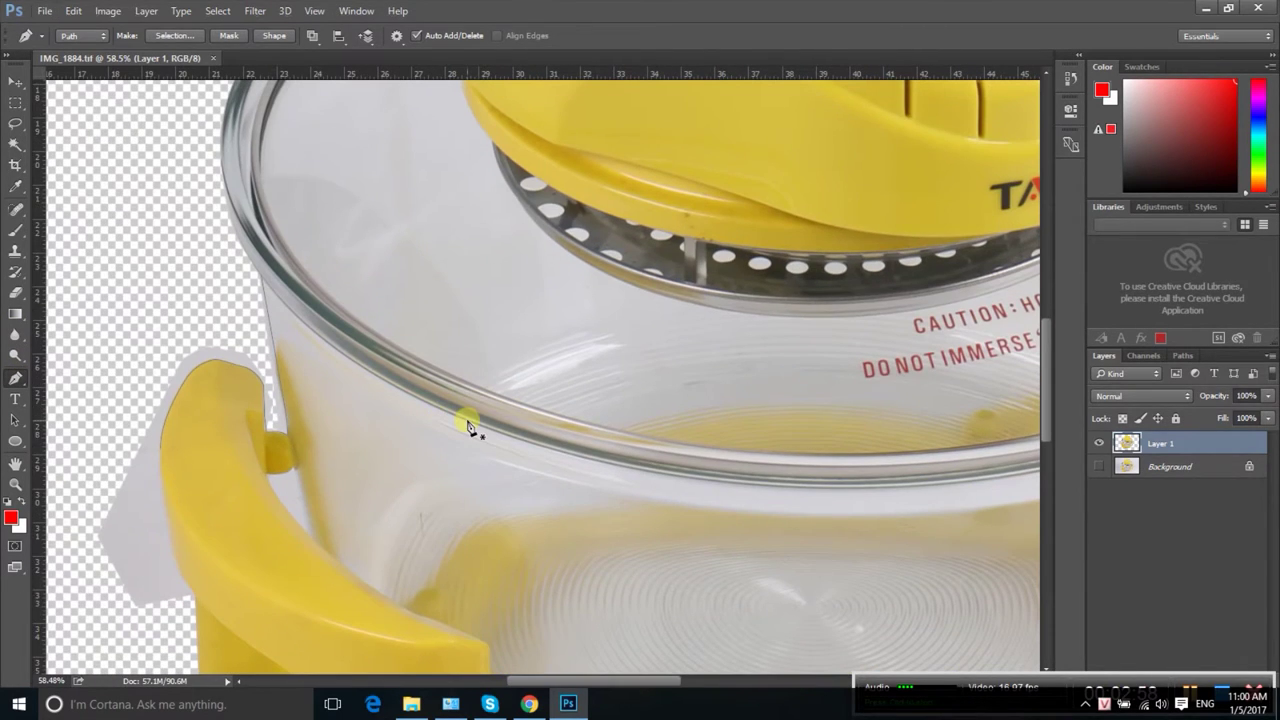
scroll(185, 320, up, 1)
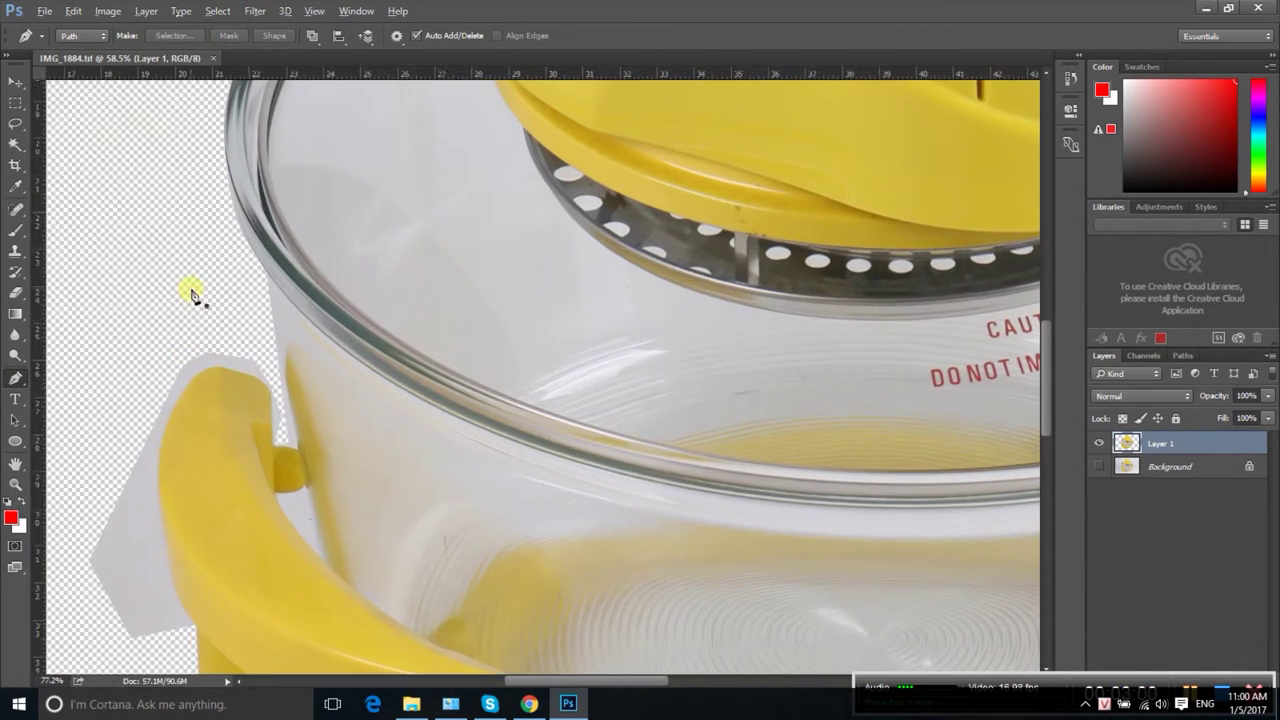
scroll(220, 288, up, 1)
scroll(270, 300, up, 1)
- Start a new pen path with three anchors down the glass rim edge
click(286, 299)
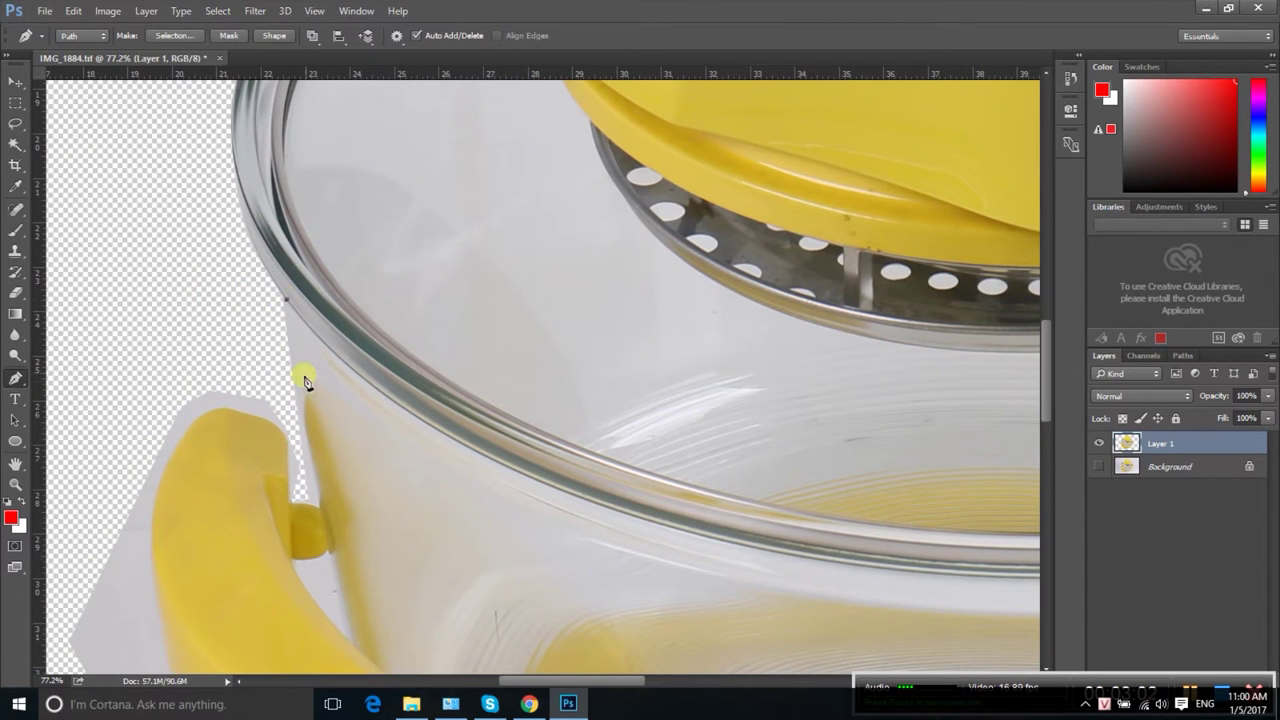
click(307, 443)
click(320, 494)
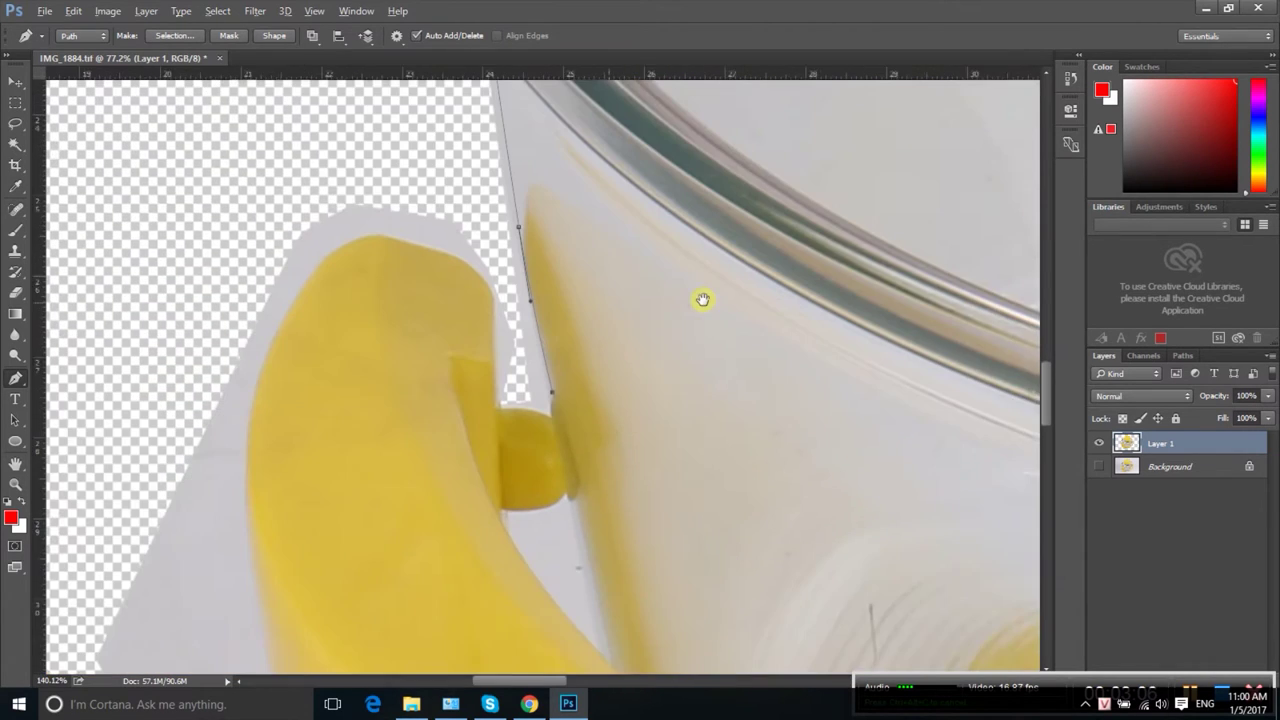
scroll(651, 366, up, 3)
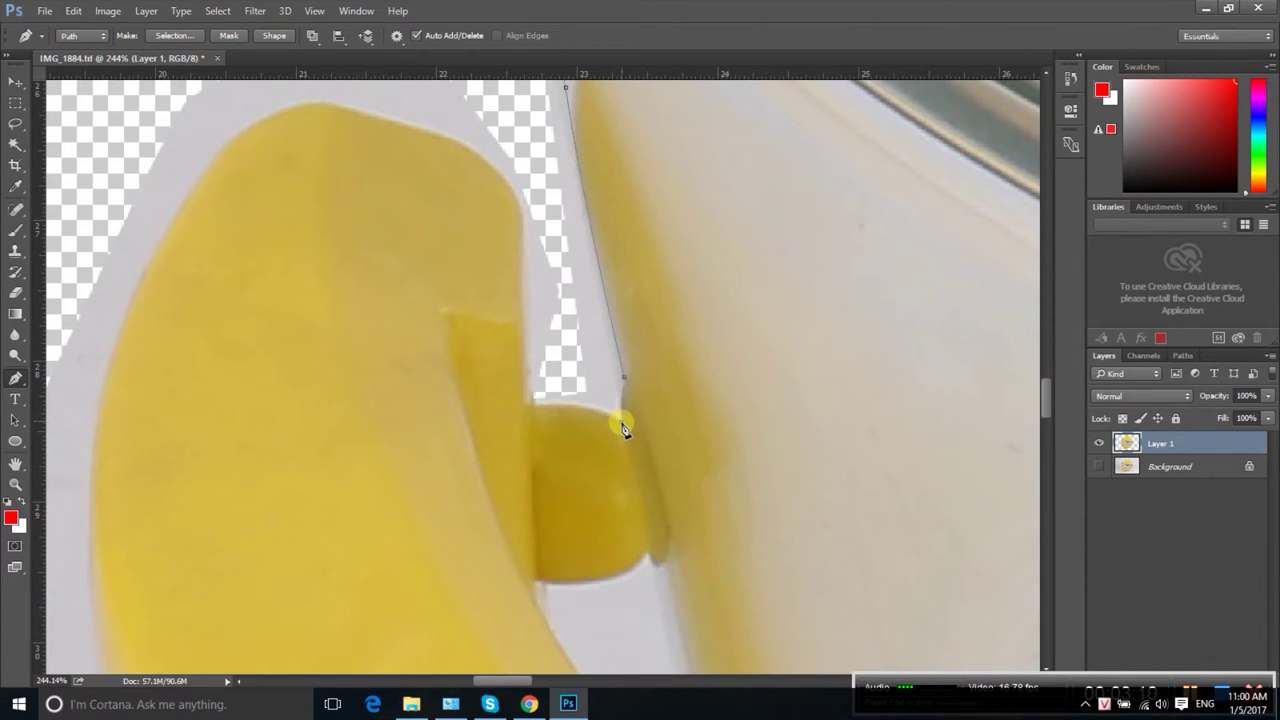
- Add anchors around the handle knob and pan up toward the handle's top
click(621, 420)
click(528, 404)
mouse_move(457, 163)
mouse_down()
mouse_move(709, 343)
mouse_move(591, 260)
mouse_move(827, 248)
mouse_up()
mouse_move(697, 229)
mouse_down()
mouse_move(391, 191)
mouse_move(471, 240)
mouse_move(529, 220)
mouse_move(448, 171)
mouse_move(766, 214)
mouse_up()
scroll(600, 223, up, 1)
- Add a curved pen anchor across the top of the yellow handle, fitted to its edge
drag(600, 214, 771, 171)
drag(640, 178, 628, 207)
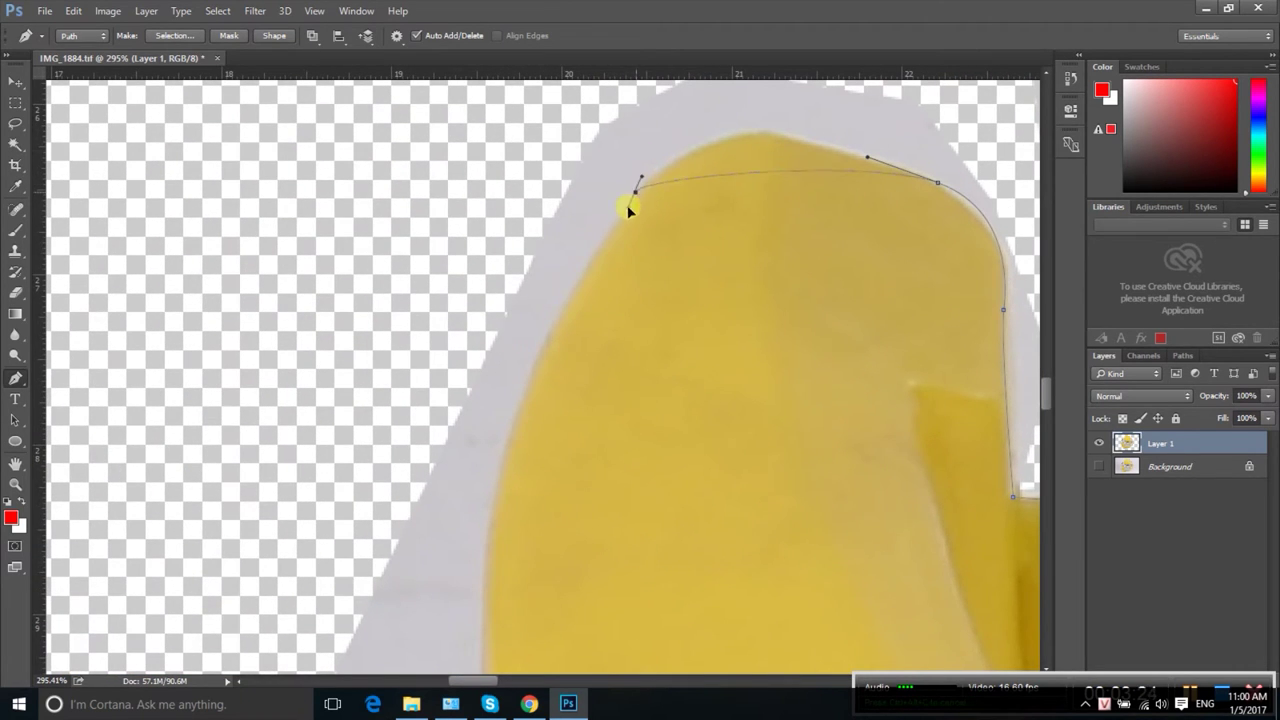
alt+click(644, 179)
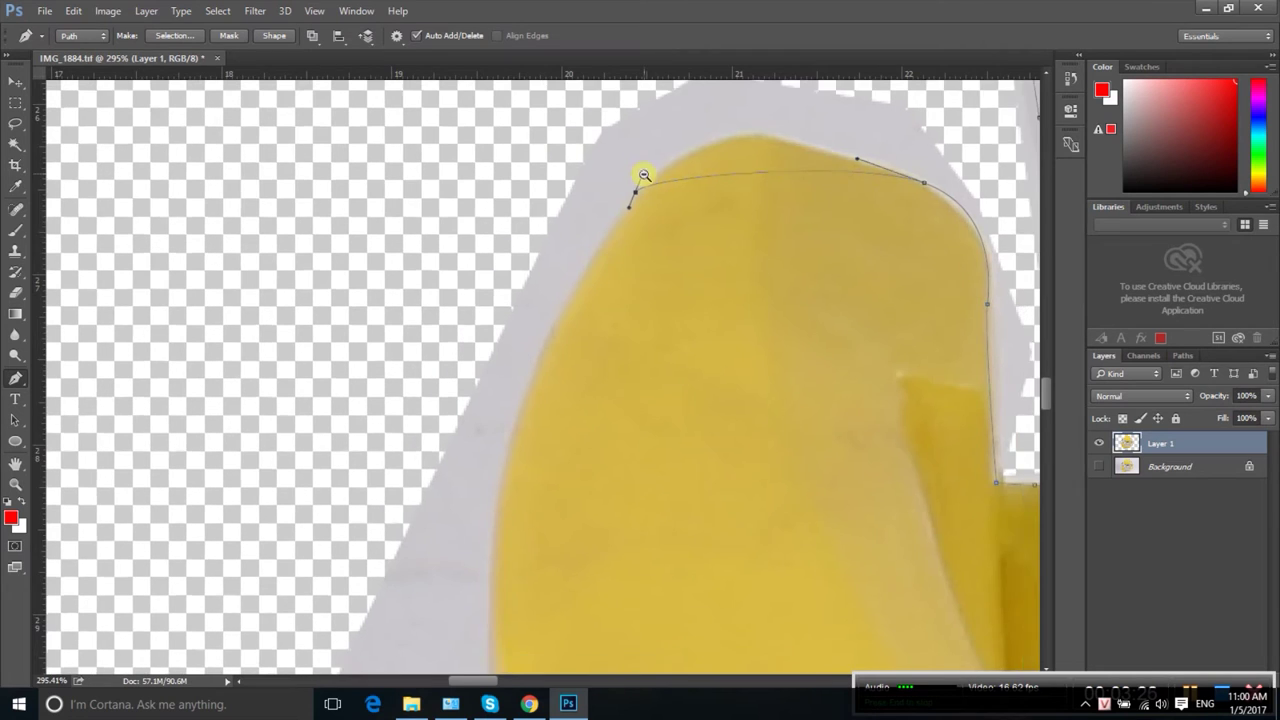
drag(644, 181, 710, 112)
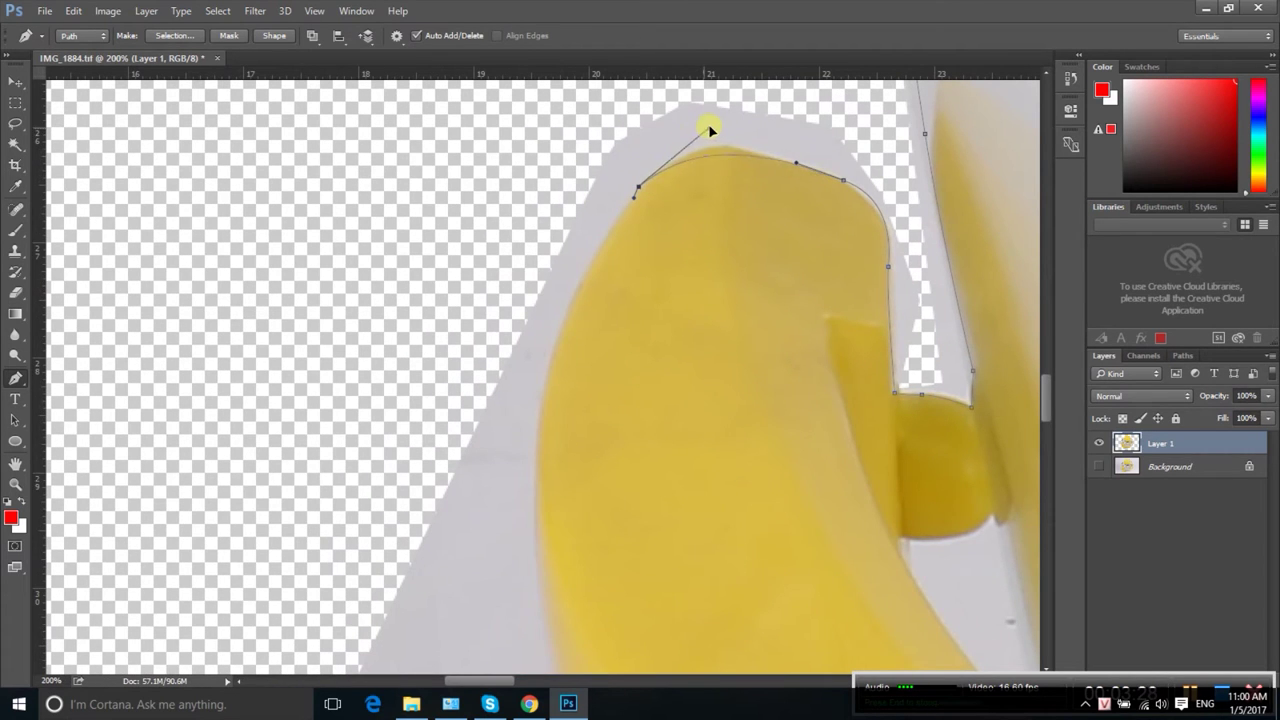
drag(720, 250, 868, 188)
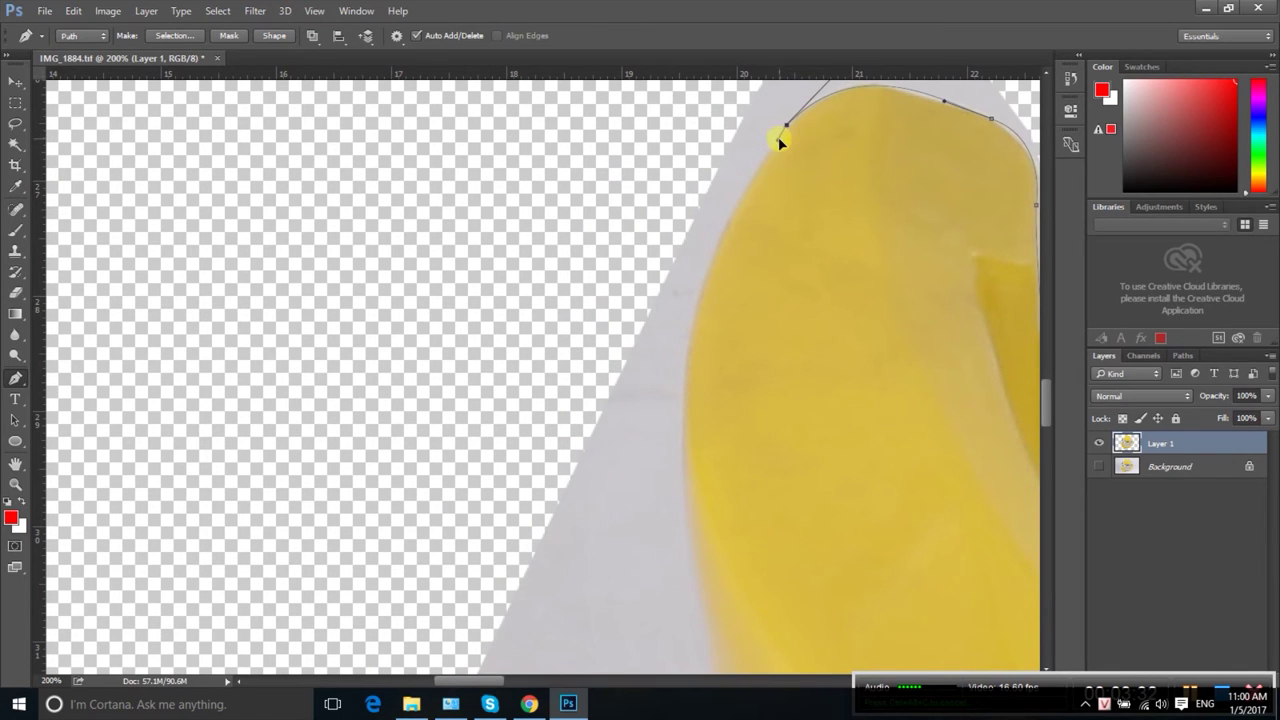
- Curve the path down the handle's outer left edge to a new anchor hugging the contour
drag(757, 371, 709, 306)
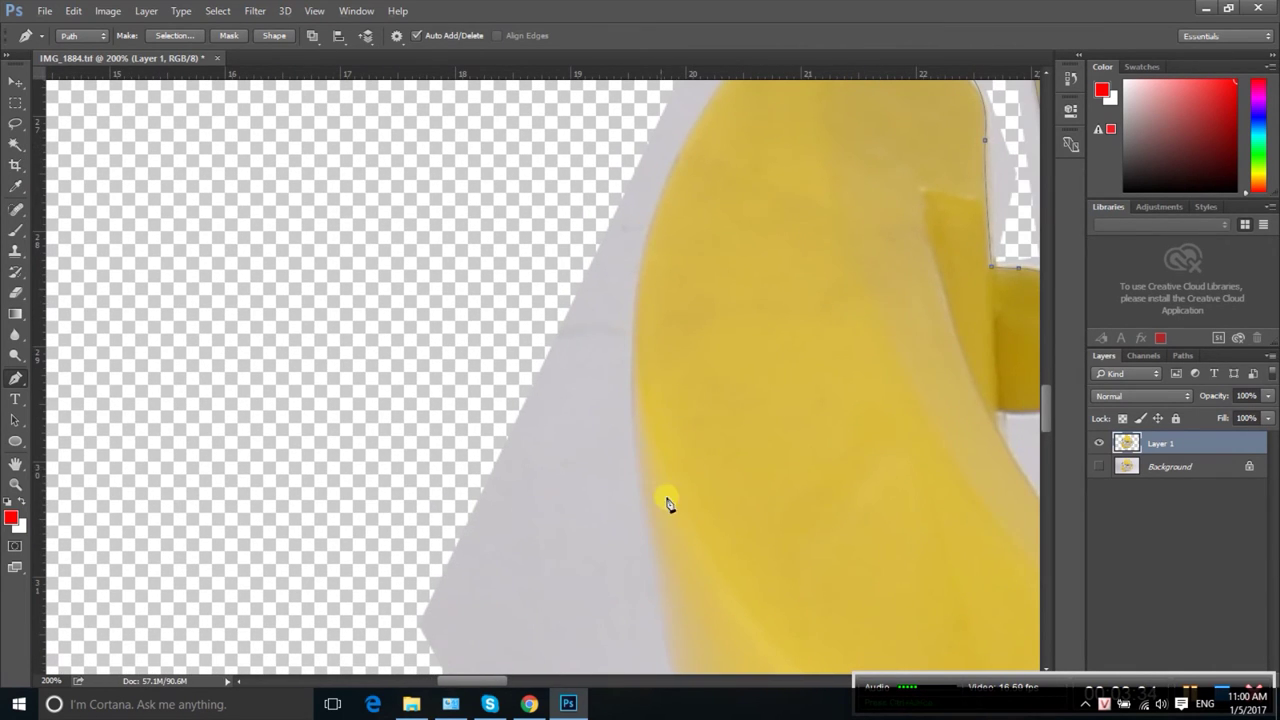
scroll(666, 500, down, 3)
drag(640, 459, 648, 514)
drag(634, 409, 634, 317)
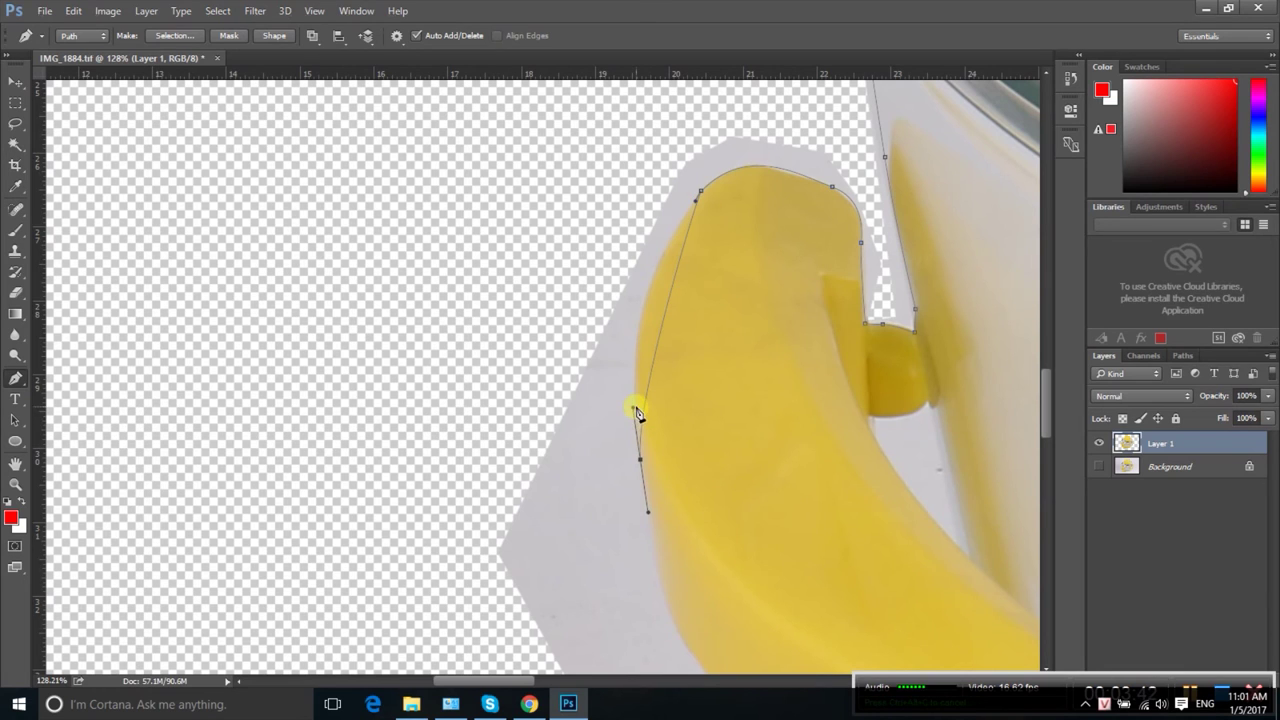
drag(632, 403, 616, 273)
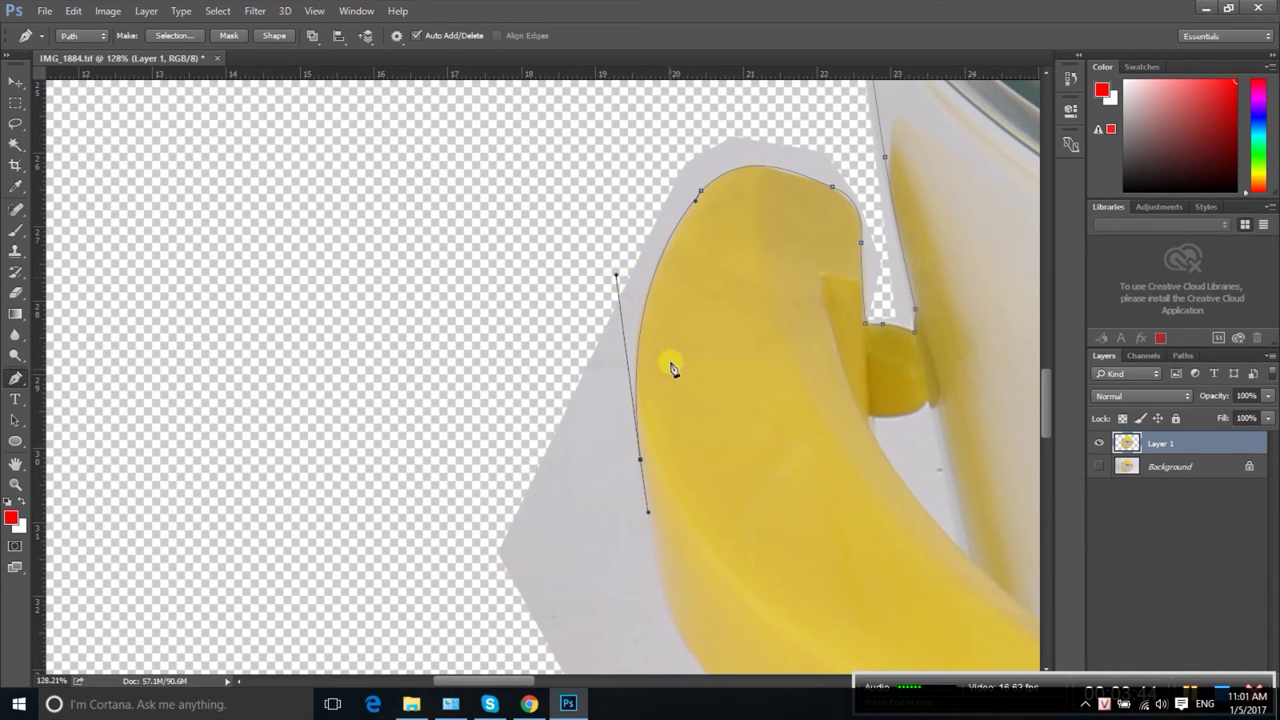
scroll(728, 347, down, 3)
drag(734, 346, 571, 331)
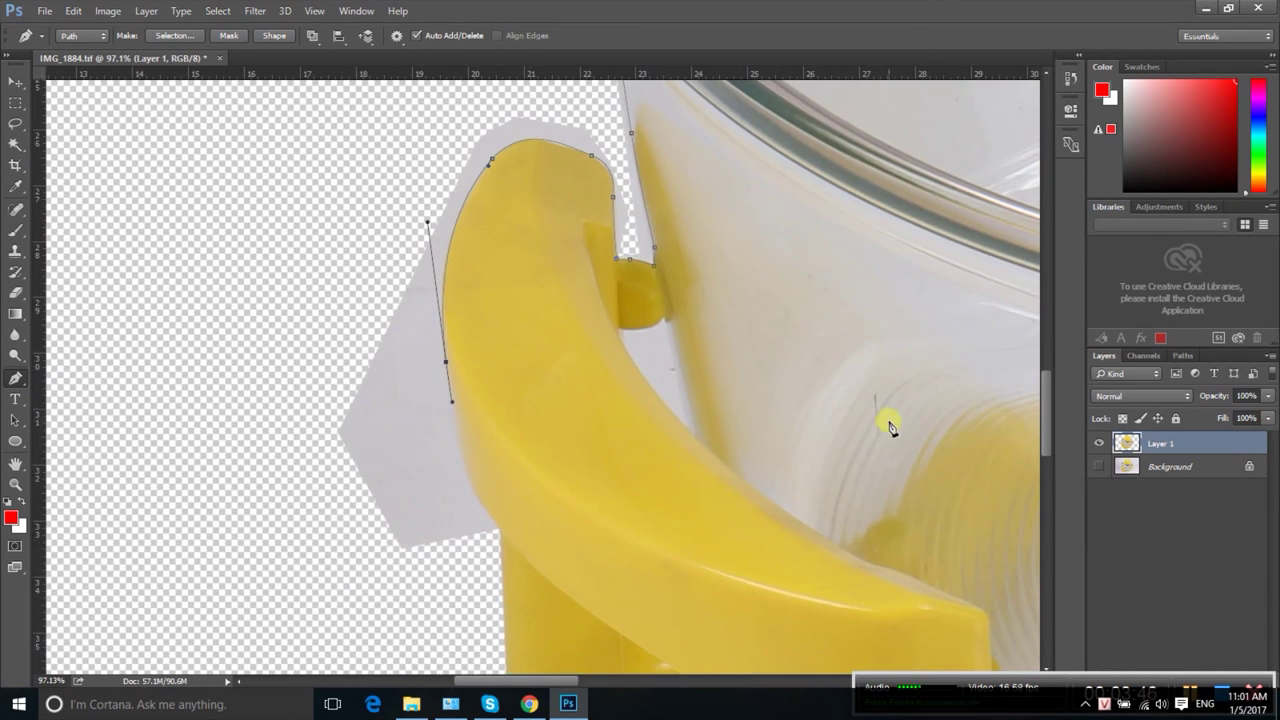